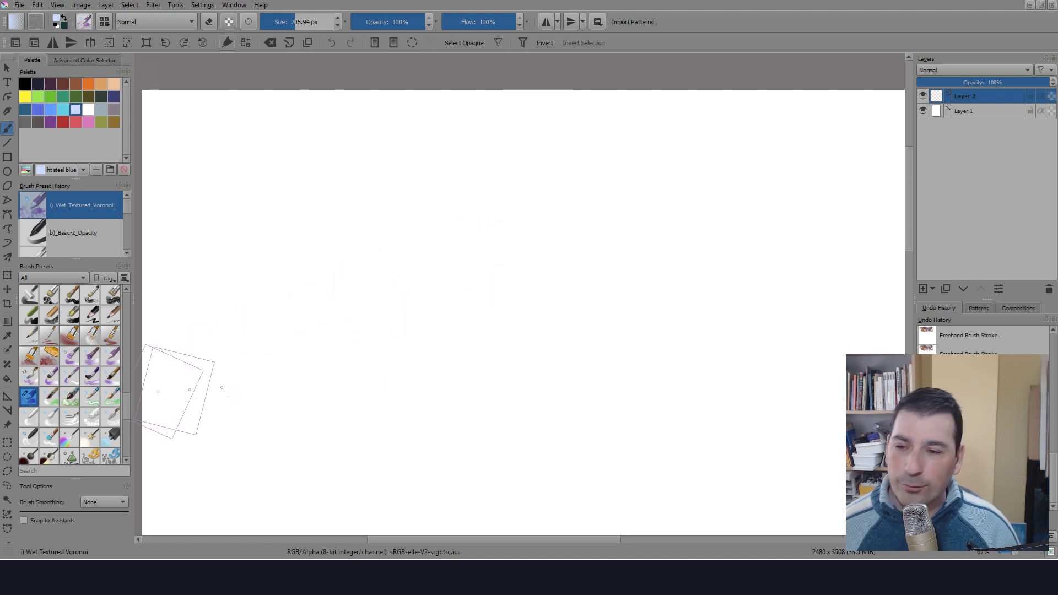
- Paint overlapping dark and grey Voronoi-textured strokes across the centre and upper canvas
{"action": "mouse_move", "coordinate": [457, 231]}
{"action": "left_mouse_down"}
{"action": "mouse_move", "coordinate": [462, 300]}
{"action": "mouse_move", "coordinate": [427, 210]}
{"action": "mouse_move", "coordinate": [413, 213]}
{"action": "mouse_move", "coordinate": [427, 241]}
{"action": "mouse_move", "coordinate": [409, 246]}
{"action": "mouse_move", "coordinate": [425, 258]}
{"action": "mouse_move", "coordinate": [387, 234]}
{"action": "mouse_move", "coordinate": [422, 269]}
{"action": "left_mouse_up"}
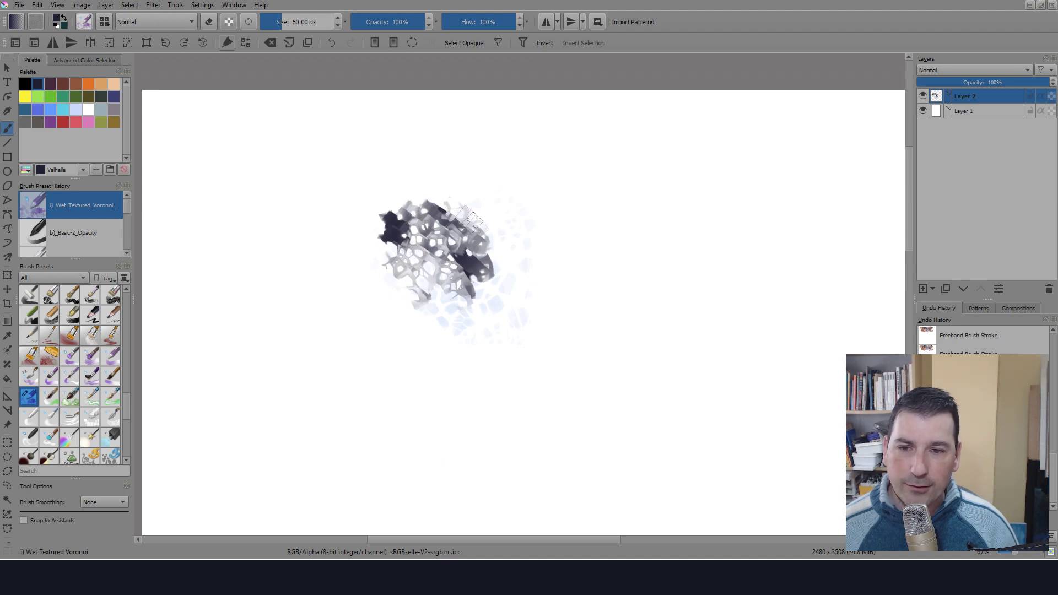
{"action": "mouse_move", "coordinate": [468, 221]}
{"action": "left_mouse_down"}
{"action": "mouse_move", "coordinate": [496, 204]}
{"action": "mouse_move", "coordinate": [417, 179]}
{"action": "mouse_move", "coordinate": [421, 198]}
{"action": "mouse_move", "coordinate": [380, 182]}
{"action": "mouse_move", "coordinate": [379, 167]}
{"action": "mouse_move", "coordinate": [412, 157]}
{"action": "mouse_move", "coordinate": [378, 198]}
{"action": "mouse_move", "coordinate": [357, 189]}
{"action": "mouse_move", "coordinate": [379, 259]}
{"action": "mouse_move", "coordinate": [375, 204]}
{"action": "mouse_move", "coordinate": [367, 227]}
{"action": "mouse_move", "coordinate": [343, 201]}
{"action": "mouse_move", "coordinate": [345, 292]}
{"action": "mouse_move", "coordinate": [336, 255]}
{"action": "mouse_move", "coordinate": [325, 267]}
{"action": "mouse_move", "coordinate": [386, 264]}
{"action": "left_mouse_up"}
{"action": "mouse_move", "coordinate": [321, 242]}
{"action": "left_mouse_down"}
{"action": "mouse_move", "coordinate": [307, 224]}
{"action": "mouse_move", "coordinate": [275, 242]}
{"action": "left_mouse_up"}
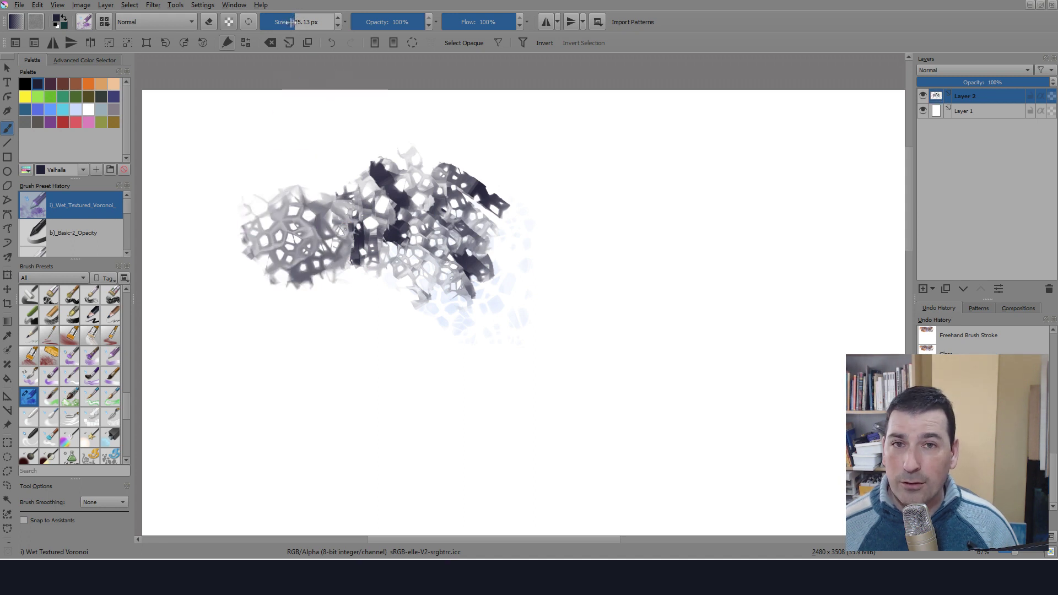
{"action": "mouse_move", "coordinate": [303, 281]}
{"action": "left_mouse_down"}
{"action": "mouse_move", "coordinate": [322, 265]}
{"action": "mouse_move", "coordinate": [345, 314]}
{"action": "mouse_move", "coordinate": [375, 281]}
{"action": "mouse_move", "coordinate": [282, 163]}
{"action": "mouse_move", "coordinate": [231, 220]}
{"action": "mouse_move", "coordinate": [220, 286]}
{"action": "mouse_move", "coordinate": [265, 320]}
{"action": "mouse_move", "coordinate": [289, 329]}
{"action": "mouse_move", "coordinate": [292, 265]}
{"action": "mouse_move", "coordinate": [259, 221]}
{"action": "left_mouse_up"}
{"action": "mouse_move", "coordinate": [551, 221]}
{"action": "left_mouse_down"}
{"action": "mouse_move", "coordinate": [510, 155]}
{"action": "mouse_move", "coordinate": [449, 159]}
{"action": "mouse_move", "coordinate": [557, 209]}
{"action": "mouse_move", "coordinate": [518, 193]}
{"action": "mouse_move", "coordinate": [497, 259]}
{"action": "mouse_move", "coordinate": [535, 286]}
{"action": "mouse_move", "coordinate": [481, 280]}
{"action": "mouse_move", "coordinate": [536, 324]}
{"action": "mouse_move", "coordinate": [551, 255]}
{"action": "mouse_move", "coordinate": [518, 231]}
{"action": "mouse_move", "coordinate": [474, 314]}
{"action": "mouse_move", "coordinate": [492, 321]}
{"action": "mouse_move", "coordinate": [473, 347]}
{"action": "mouse_move", "coordinate": [496, 303]}
{"action": "mouse_move", "coordinate": [496, 272]}
{"action": "mouse_move", "coordinate": [548, 281]}
{"action": "mouse_move", "coordinate": [555, 258]}
{"action": "mouse_move", "coordinate": [599, 262]}
{"action": "mouse_move", "coordinate": [599, 224]}
{"action": "mouse_move", "coordinate": [575, 197]}
{"action": "mouse_move", "coordinate": [569, 148]}
{"action": "mouse_move", "coordinate": [526, 218]}
{"action": "mouse_move", "coordinate": [560, 320]}
{"action": "mouse_move", "coordinate": [576, 157]}
{"action": "mouse_move", "coordinate": [592, 131]}
{"action": "mouse_move", "coordinate": [603, 150]}
{"action": "mouse_move", "coordinate": [569, 164]}
{"action": "mouse_move", "coordinate": [585, 123]}
{"action": "mouse_move", "coordinate": [599, 132]}
{"action": "mouse_move", "coordinate": [585, 141]}
{"action": "mouse_move", "coordinate": [600, 136]}
{"action": "mouse_move", "coordinate": [587, 142]}
{"action": "mouse_move", "coordinate": [597, 192]}
{"action": "mouse_move", "coordinate": [619, 191]}
{"action": "mouse_move", "coordinate": [638, 164]}
{"action": "mouse_move", "coordinate": [609, 135]}
{"action": "mouse_move", "coordinate": [652, 189]}
{"action": "mouse_move", "coordinate": [631, 215]}
{"action": "mouse_move", "coordinate": [656, 257]}
{"action": "mouse_move", "coordinate": [620, 256]}
{"action": "mouse_move", "coordinate": [598, 279]}
{"action": "mouse_move", "coordinate": [603, 352]}
{"action": "mouse_move", "coordinate": [558, 272]}
{"action": "mouse_move", "coordinate": [428, 184]}
{"action": "mouse_move", "coordinate": [603, 281]}
{"action": "mouse_move", "coordinate": [611, 267]}
{"action": "mouse_move", "coordinate": [637, 311]}
{"action": "left_mouse_up"}
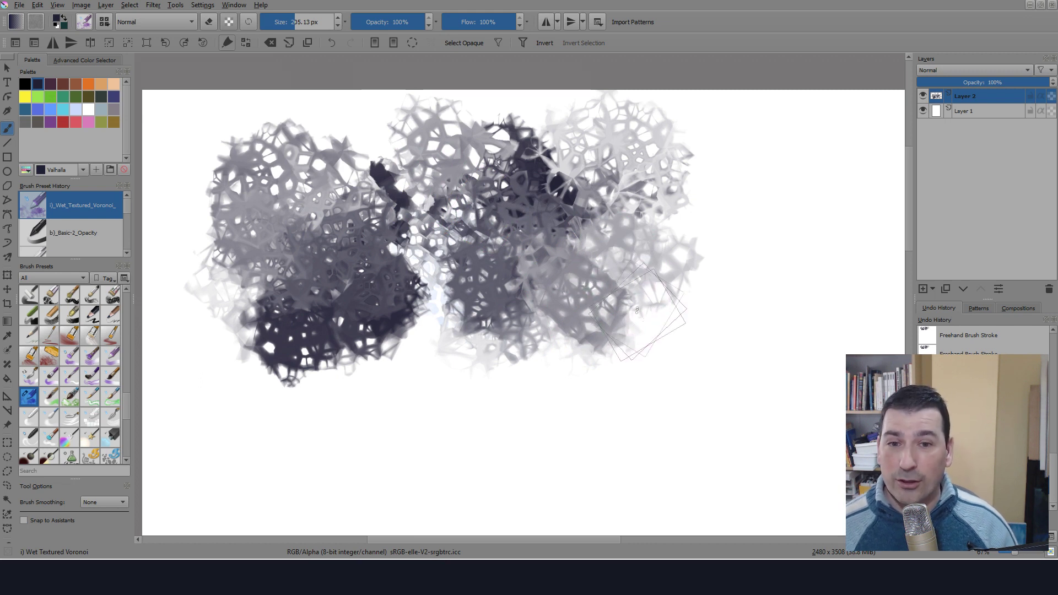
- Check the Voronoi brush's texture pattern settings, then sweep lighter strokes up the blob's right side
{"action": "left_click", "coordinate": [84, 22]}
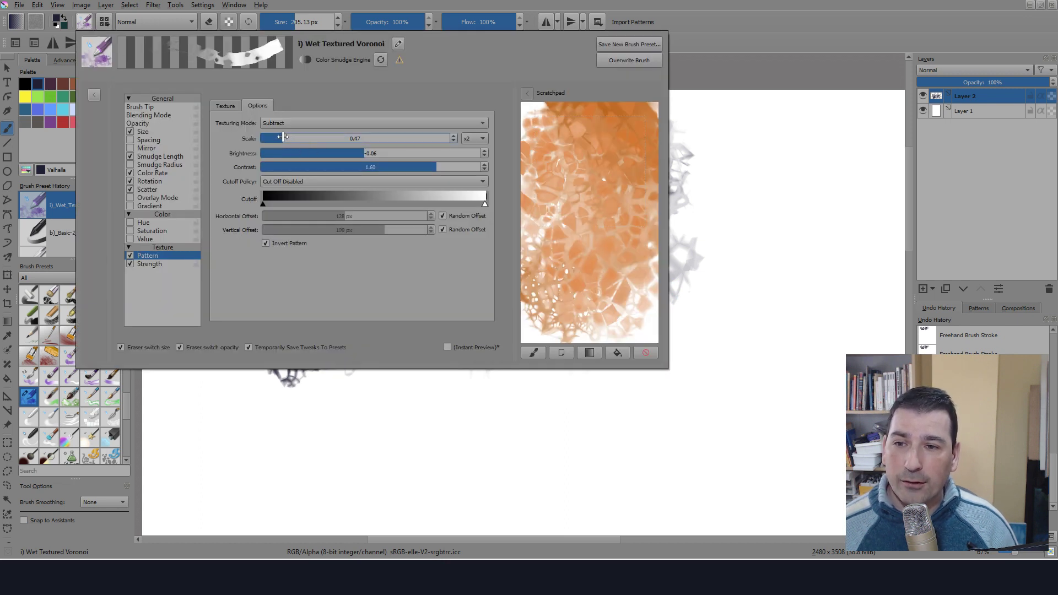
{"action": "left_click", "coordinate": [508, 390]}
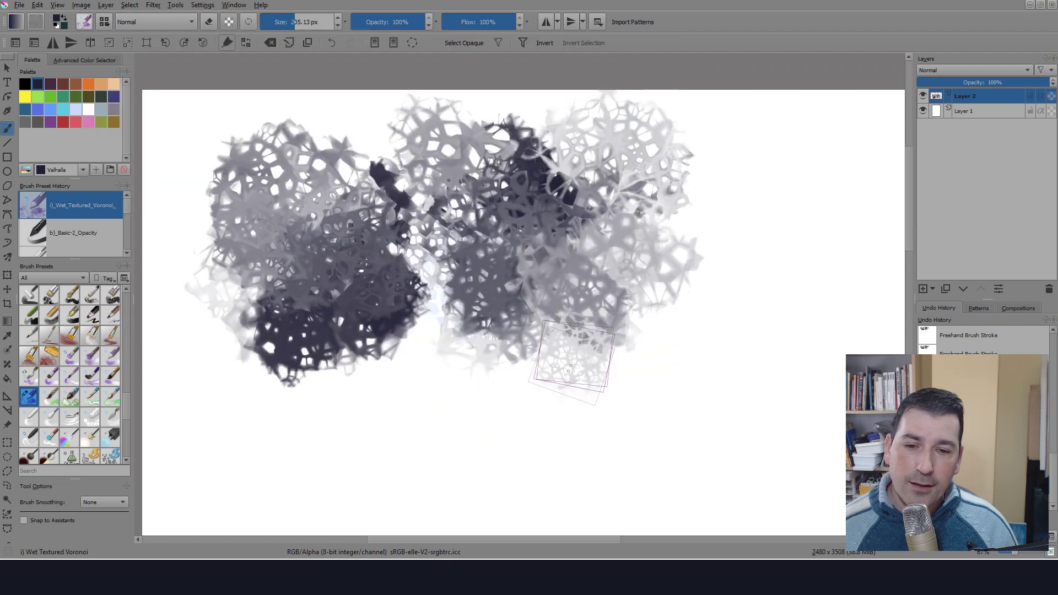
{"action": "mouse_move", "coordinate": [625, 320]}
{"action": "left_mouse_down"}
{"action": "mouse_move", "coordinate": [632, 294]}
{"action": "mouse_move", "coordinate": [671, 304]}
{"action": "mouse_move", "coordinate": [677, 245]}
{"action": "mouse_move", "coordinate": [662, 228]}
{"action": "mouse_move", "coordinate": [682, 217]}
{"action": "mouse_move", "coordinate": [680, 192]}
{"action": "mouse_move", "coordinate": [669, 159]}
{"action": "mouse_move", "coordinate": [643, 135]}
{"action": "mouse_move", "coordinate": [602, 122]}
{"action": "mouse_move", "coordinate": [686, 130]}
{"action": "mouse_move", "coordinate": [676, 121]}
{"action": "mouse_move", "coordinate": [538, 107]}
{"action": "mouse_move", "coordinate": [529, 137]}
{"action": "mouse_move", "coordinate": [477, 111]}
{"action": "mouse_move", "coordinate": [375, 126]}
{"action": "mouse_move", "coordinate": [388, 153]}
{"action": "mouse_move", "coordinate": [252, 135]}
{"action": "mouse_move", "coordinate": [211, 155]}
{"action": "mouse_move", "coordinate": [279, 222]}
{"action": "mouse_move", "coordinate": [299, 211]}
{"action": "mouse_move", "coordinate": [230, 167]}
{"action": "mouse_move", "coordinate": [192, 159]}
{"action": "mouse_move", "coordinate": [215, 222]}
{"action": "mouse_move", "coordinate": [265, 176]}
{"action": "mouse_move", "coordinate": [262, 126]}
{"action": "mouse_move", "coordinate": [314, 160]}
{"action": "left_mouse_up"}
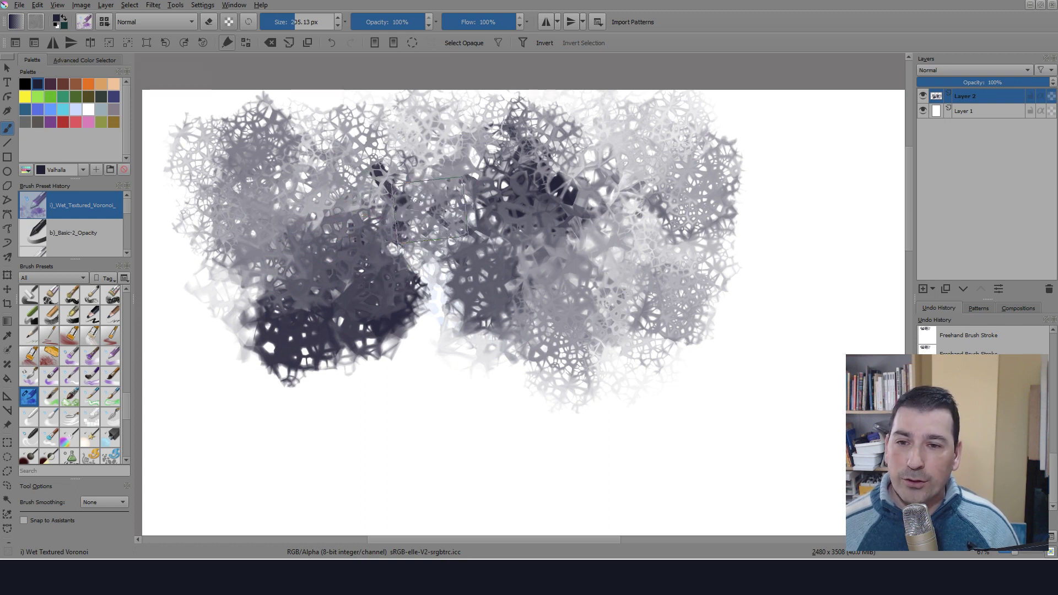
- Set the brush texturing mode to Multiply and lower the texture brightness
{"action": "left_click", "coordinate": [84, 22]}
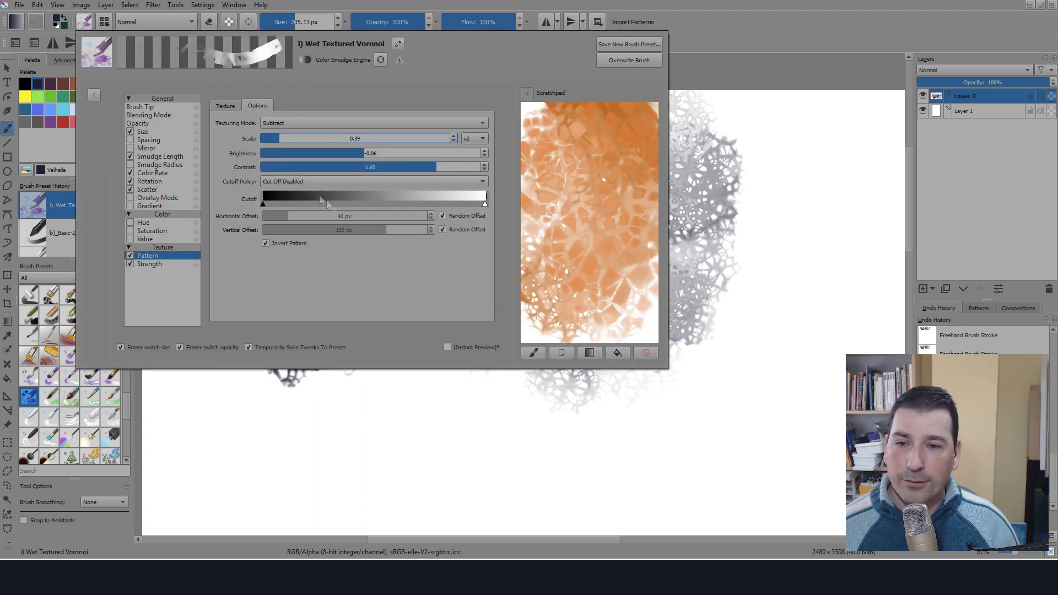
{"action": "left_click", "coordinate": [279, 127]}
{"action": "left_click", "coordinate": [280, 114]}
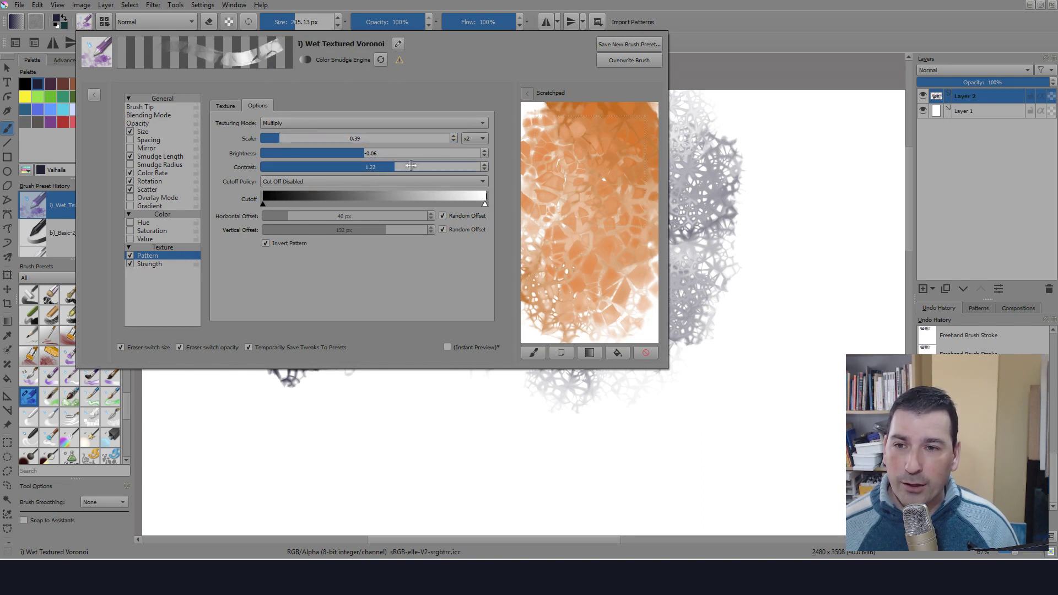
{"action": "left_click_drag", "start_coordinate": [367, 152], "coordinate": [334, 149]}
{"action": "mouse_move", "coordinate": [524, 196]}
{"action": "left_mouse_down"}
{"action": "mouse_move", "coordinate": [622, 188]}
{"action": "mouse_move", "coordinate": [595, 154]}
{"action": "mouse_move", "coordinate": [529, 221]}
{"action": "left_mouse_up"}
{"action": "left_click", "coordinate": [787, 268]}
- Paint a pale grey stroke across the lower canvas and orange Tahiti gold strokes in the centre
{"action": "mouse_move", "coordinate": [787, 268]}
{"action": "left_mouse_down"}
{"action": "mouse_move", "coordinate": [764, 319]}
{"action": "mouse_move", "coordinate": [662, 370]}
{"action": "mouse_move", "coordinate": [688, 389]}
{"action": "mouse_move", "coordinate": [541, 400]}
{"action": "mouse_move", "coordinate": [573, 412]}
{"action": "mouse_move", "coordinate": [459, 410]}
{"action": "mouse_move", "coordinate": [484, 375]}
{"action": "mouse_move", "coordinate": [431, 358]}
{"action": "mouse_move", "coordinate": [322, 417]}
{"action": "mouse_move", "coordinate": [381, 351]}
{"action": "mouse_move", "coordinate": [350, 314]}
{"action": "mouse_move", "coordinate": [331, 350]}
{"action": "mouse_move", "coordinate": [375, 347]}
{"action": "mouse_move", "coordinate": [405, 318]}
{"action": "mouse_move", "coordinate": [579, 389]}
{"action": "mouse_move", "coordinate": [521, 329]}
{"action": "mouse_move", "coordinate": [485, 295]}
{"action": "left_mouse_up"}
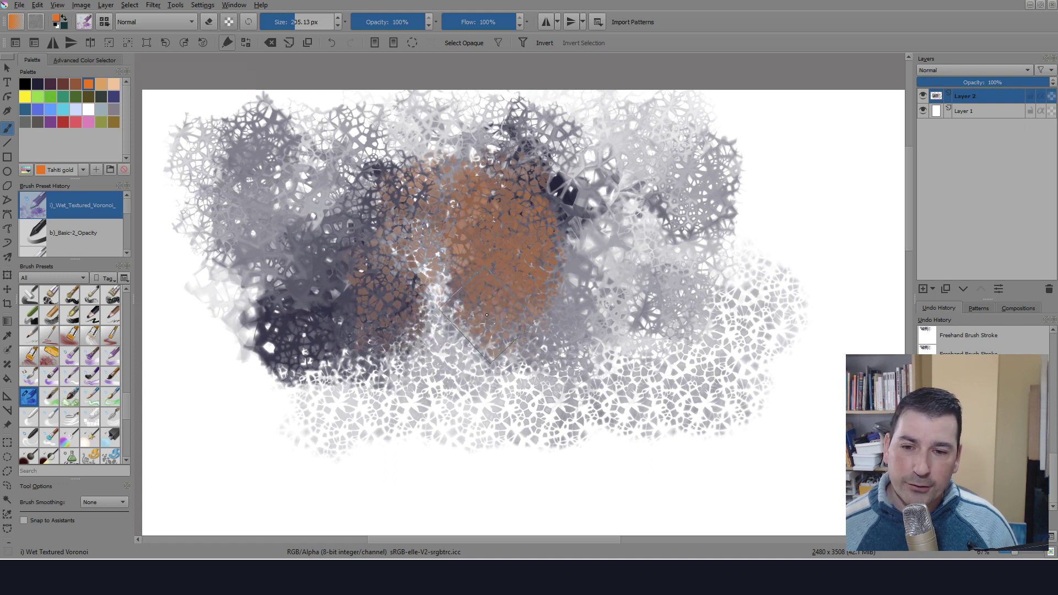
{"action": "left_click_drag", "start_coordinate": [433, 314], "coordinate": [461, 382]}
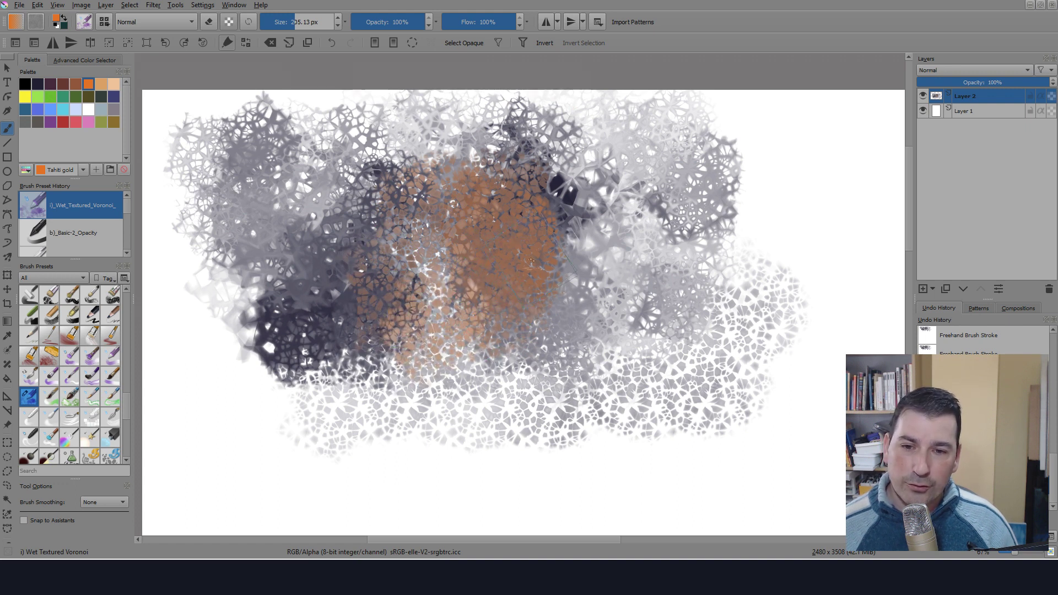
{"action": "mouse_move", "coordinate": [532, 260]}
{"action": "left_mouse_down"}
{"action": "mouse_move", "coordinate": [587, 297]}
{"action": "mouse_move", "coordinate": [565, 199]}
{"action": "mouse_move", "coordinate": [527, 178]}
{"action": "left_mouse_up"}
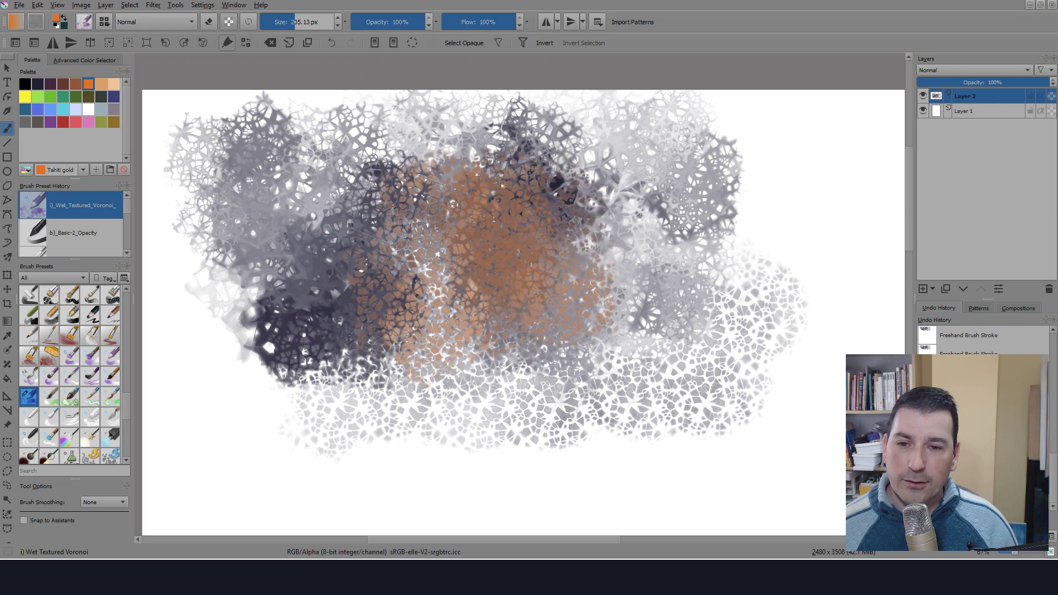
- Increase the brush texture scale to about 0.9
{"action": "left_click", "coordinate": [83, 22]}
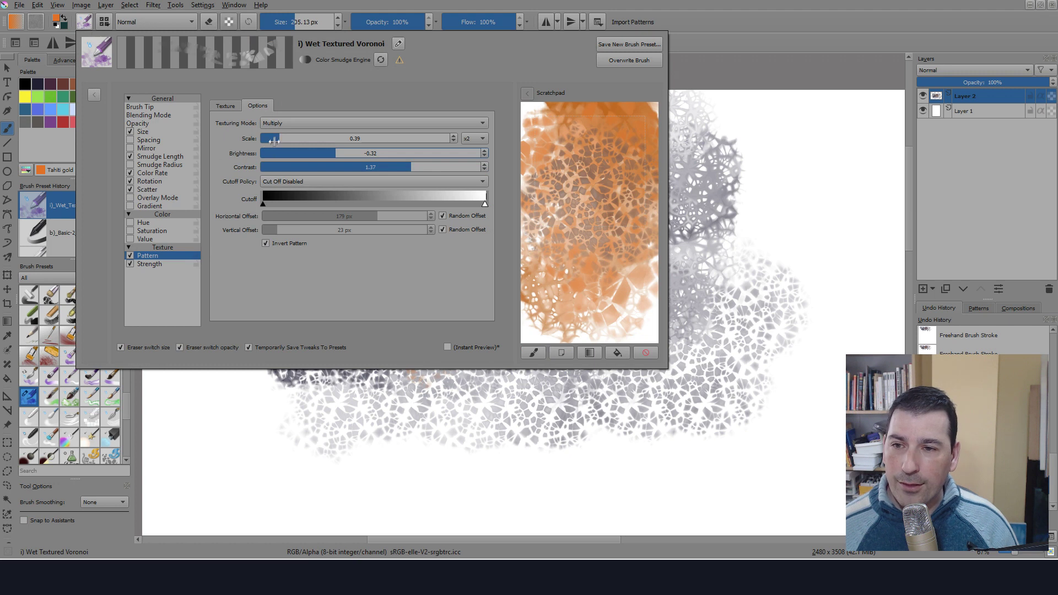
{"action": "left_click_drag", "start_coordinate": [280, 138], "coordinate": [289, 138]}
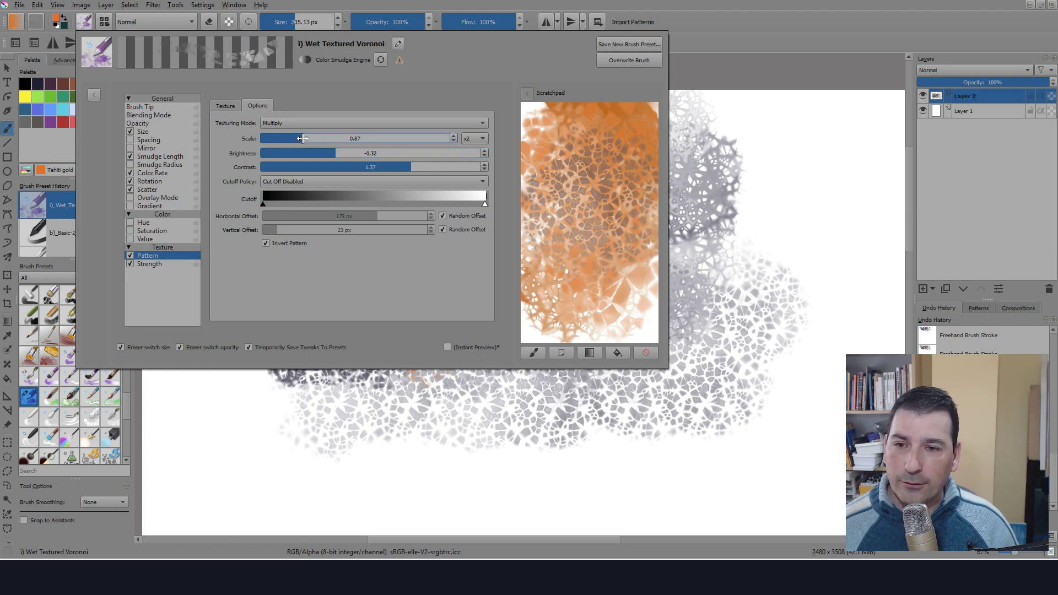
{"action": "left_click", "coordinate": [422, 393]}
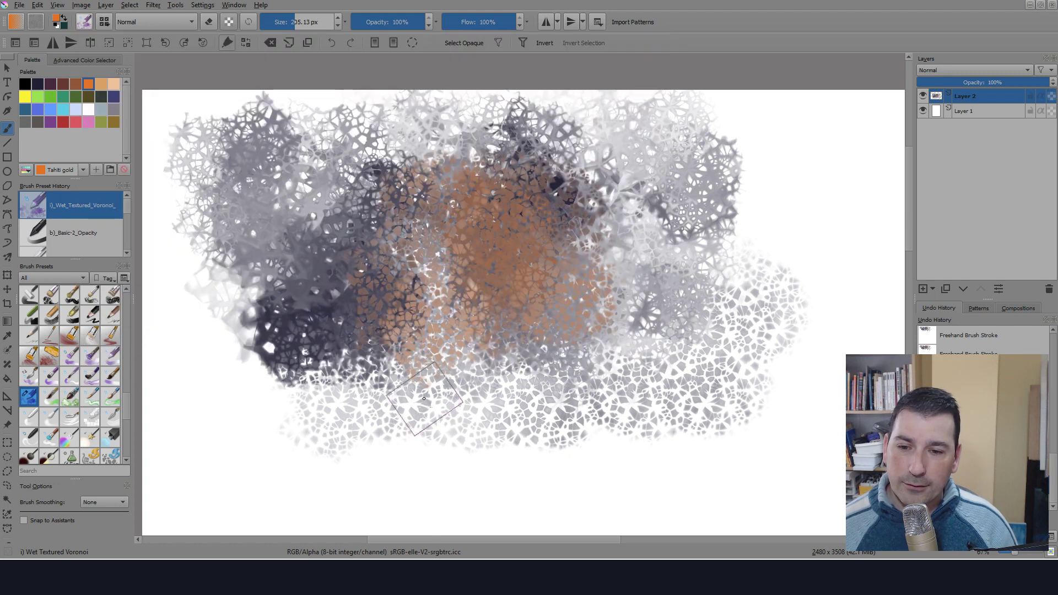
- Paint brown over the lower-left side, then lay a white stroke across the middle
{"action": "mouse_move", "coordinate": [330, 364]}
{"action": "left_mouse_down"}
{"action": "mouse_move", "coordinate": [302, 242]}
{"action": "mouse_move", "coordinate": [328, 283]}
{"action": "mouse_move", "coordinate": [367, 303]}
{"action": "mouse_move", "coordinate": [355, 265]}
{"action": "mouse_move", "coordinate": [313, 230]}
{"action": "mouse_move", "coordinate": [266, 229]}
{"action": "mouse_move", "coordinate": [247, 182]}
{"action": "mouse_move", "coordinate": [375, 187]}
{"action": "mouse_move", "coordinate": [407, 165]}
{"action": "mouse_move", "coordinate": [377, 161]}
{"action": "mouse_move", "coordinate": [391, 199]}
{"action": "mouse_move", "coordinate": [317, 142]}
{"action": "mouse_move", "coordinate": [248, 143]}
{"action": "mouse_move", "coordinate": [190, 161]}
{"action": "mouse_move", "coordinate": [265, 204]}
{"action": "mouse_move", "coordinate": [215, 258]}
{"action": "mouse_move", "coordinate": [270, 306]}
{"action": "left_mouse_up"}
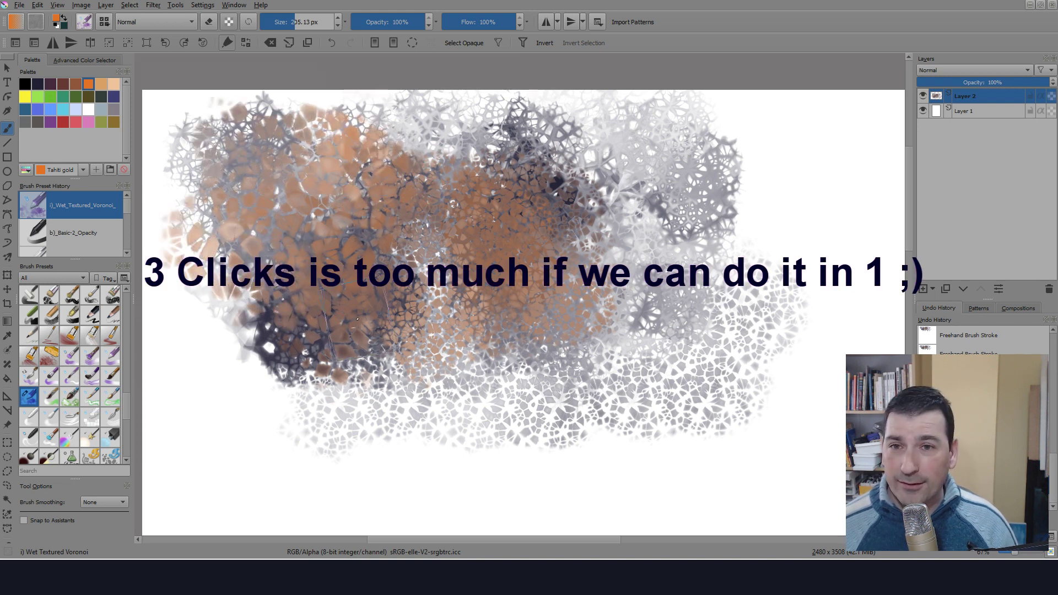
{"action": "left_click_drag", "start_coordinate": [365, 315], "coordinate": [380, 314]}
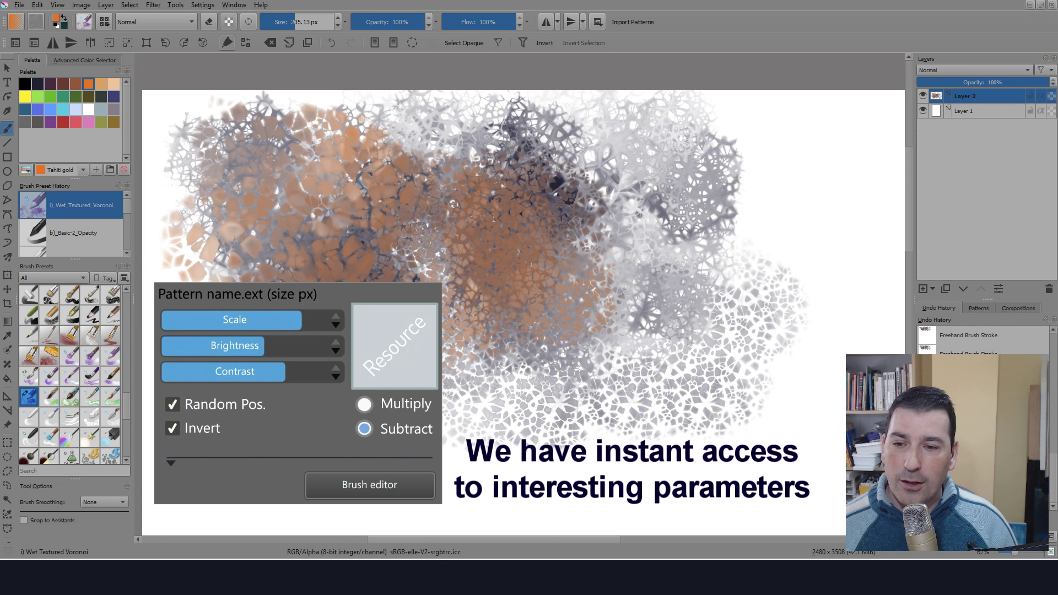
{"action": "left_click", "coordinate": [88, 109]}
{"action": "mouse_move", "coordinate": [488, 257]}
{"action": "left_mouse_down"}
{"action": "mouse_move", "coordinate": [414, 280]}
{"action": "mouse_move", "coordinate": [342, 273]}
{"action": "mouse_move", "coordinate": [422, 205]}
{"action": "mouse_move", "coordinate": [344, 342]}
{"action": "mouse_move", "coordinate": [466, 202]}
{"action": "mouse_move", "coordinate": [290, 242]}
{"action": "left_mouse_up"}
- Set the brush texturing mode back to Subtract
{"action": "left_click", "coordinate": [89, 25]}
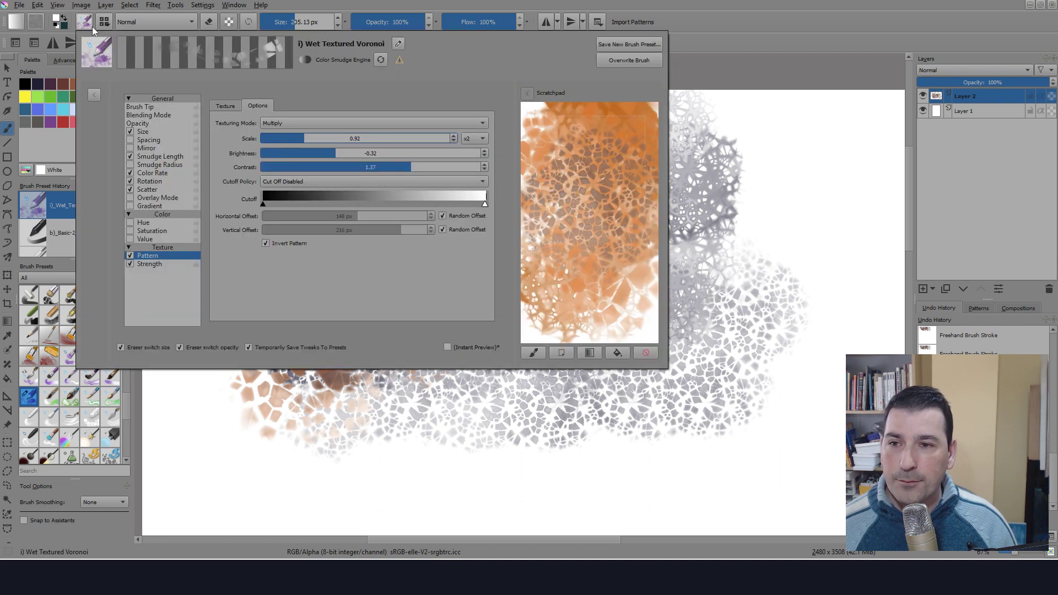
{"action": "left_click", "coordinate": [297, 124]}
{"action": "left_click", "coordinate": [293, 134]}
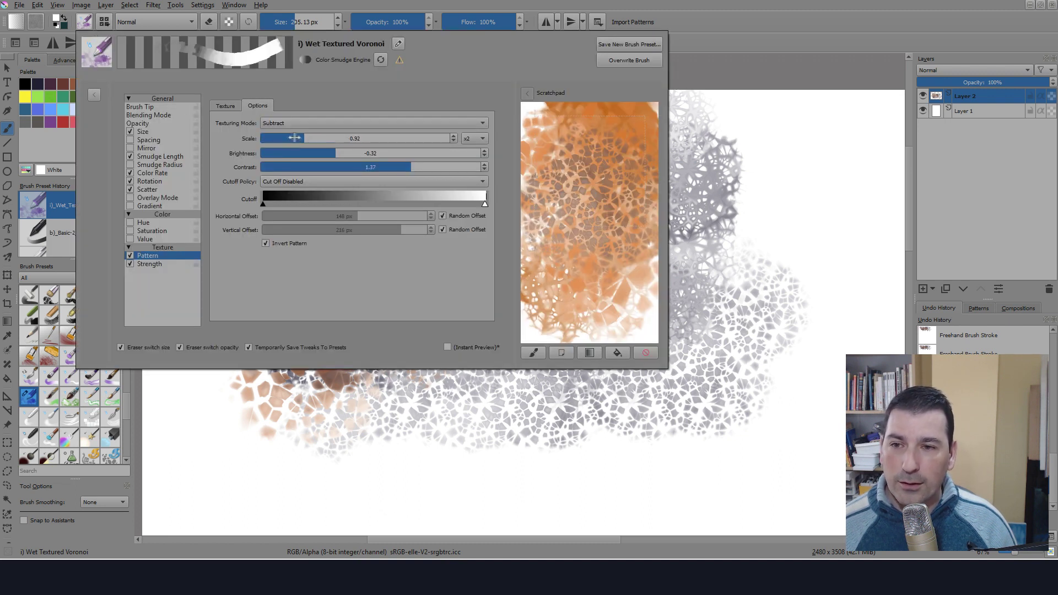
- Scrub pale white Voronoi strokes through the canvas centre, then switch to the proposal document
{"action": "left_click", "coordinate": [679, 230]}
{"action": "mouse_move", "coordinate": [679, 230]}
{"action": "left_mouse_down"}
{"action": "mouse_move", "coordinate": [604, 225]}
{"action": "mouse_move", "coordinate": [573, 176]}
{"action": "mouse_move", "coordinate": [532, 275]}
{"action": "mouse_move", "coordinate": [471, 341]}
{"action": "mouse_move", "coordinate": [611, 309]}
{"action": "mouse_move", "coordinate": [573, 385]}
{"action": "mouse_move", "coordinate": [661, 308]}
{"action": "mouse_move", "coordinate": [549, 366]}
{"action": "mouse_move", "coordinate": [637, 224]}
{"action": "mouse_move", "coordinate": [606, 193]}
{"action": "mouse_move", "coordinate": [523, 160]}
{"action": "mouse_move", "coordinate": [577, 226]}
{"action": "left_mouse_up"}
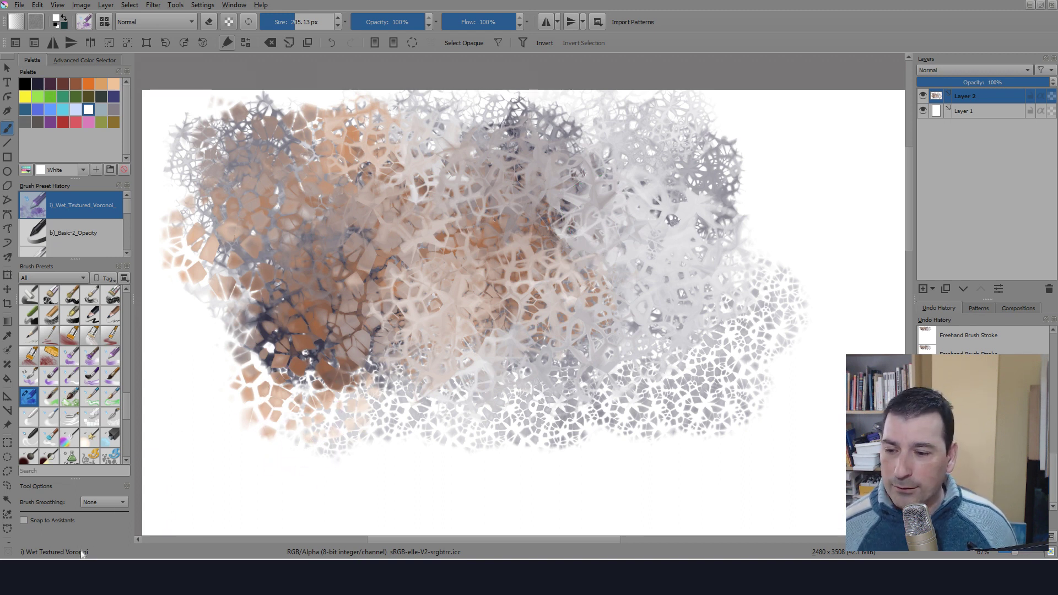
{"action": "key", "text": "alt+Tab"}
{"action": "double_click", "coordinate": [716, 42]}
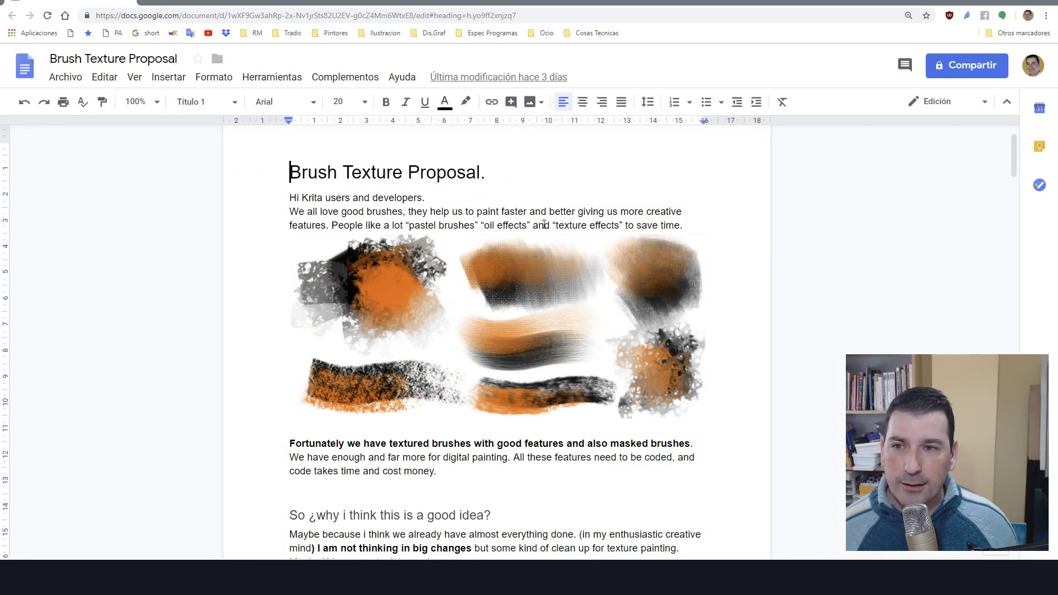
{"action": "scroll", "coordinate": [543, 223], "scroll_direction": "down", "scroll_amount": 1}
{"action": "scroll", "coordinate": [544, 224], "scroll_direction": "down", "scroll_amount": 8}
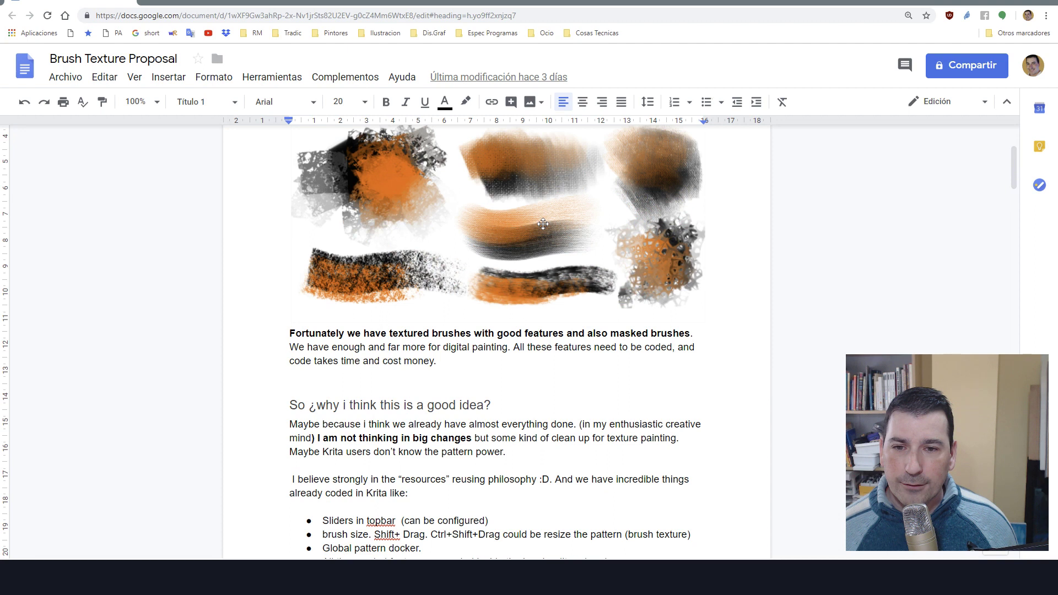
{"action": "scroll", "coordinate": [544, 223], "scroll_direction": "down", "scroll_amount": 10}
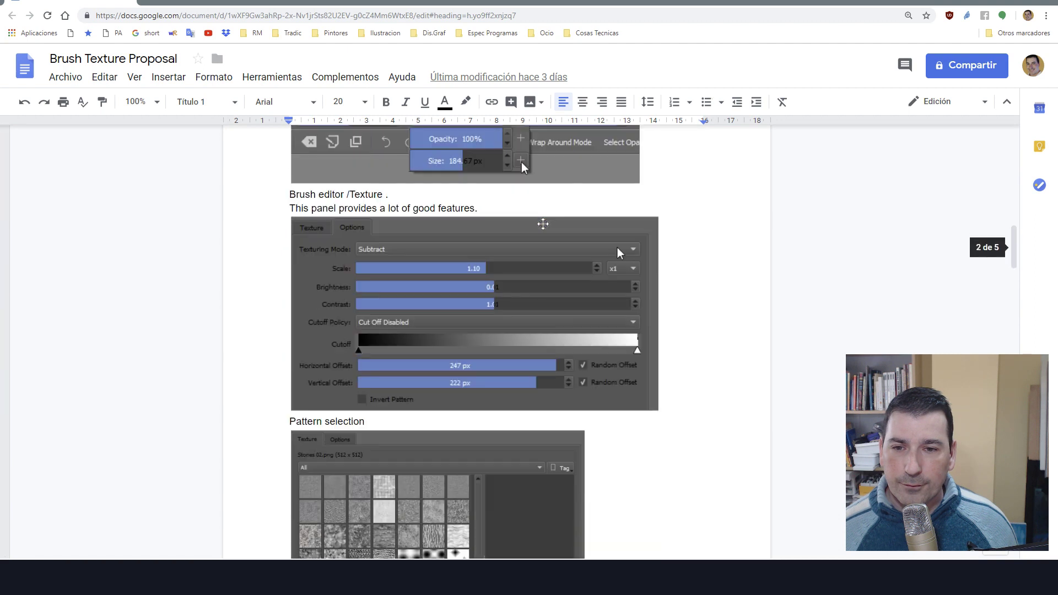
{"action": "scroll", "coordinate": [543, 224], "scroll_direction": "down", "scroll_amount": 9}
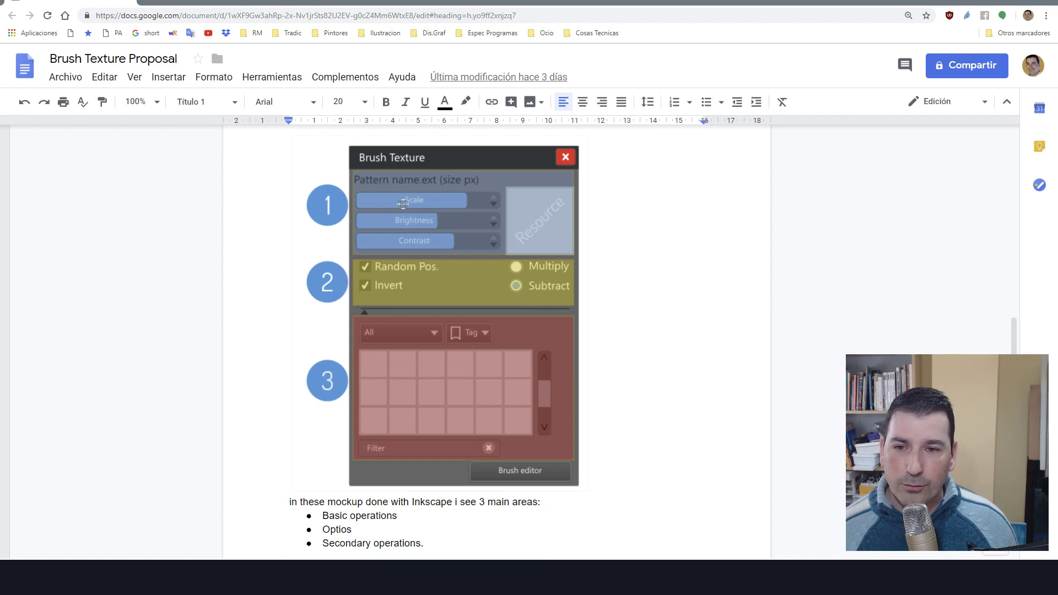
{"action": "scroll", "coordinate": [403, 204], "scroll_direction": "down", "scroll_amount": 8}
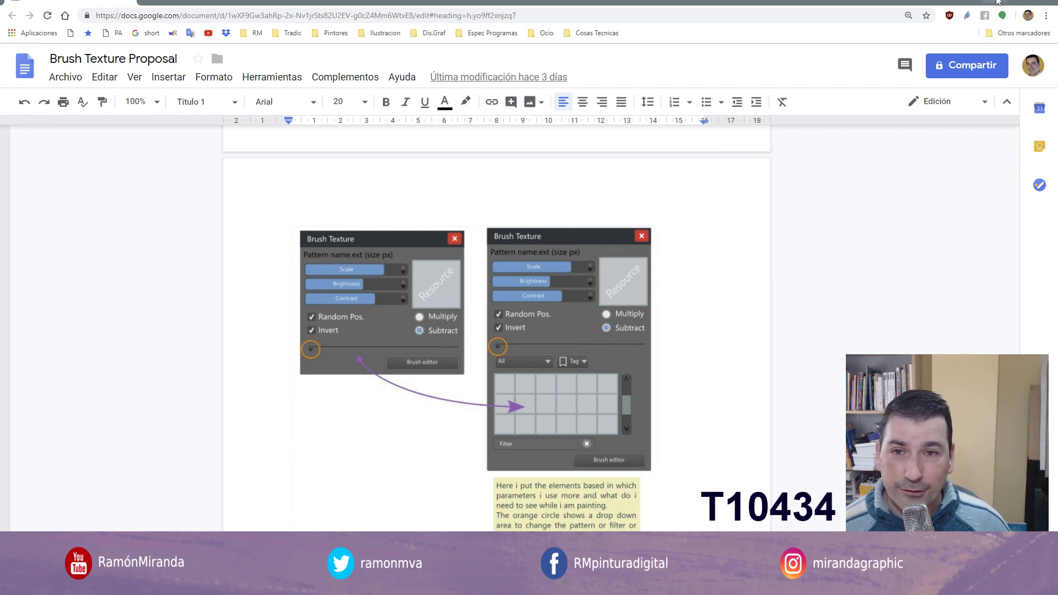
{"action": "left_click", "coordinate": [998, 2]}
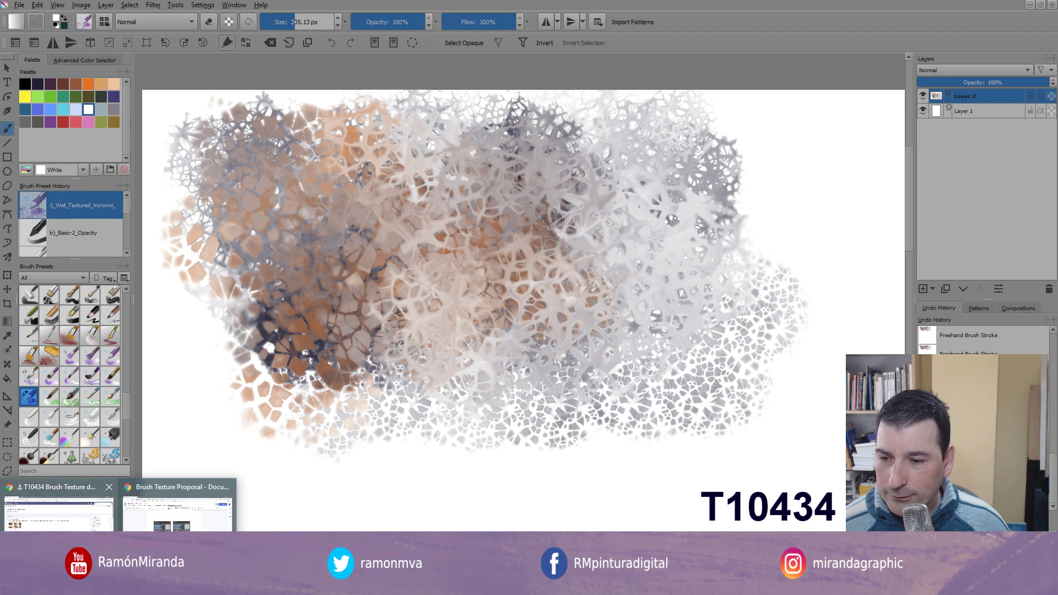
- Bring up Phabricator task T10434 in the browser and scroll through its description and comments
{"action": "left_click", "coordinate": [61, 499]}
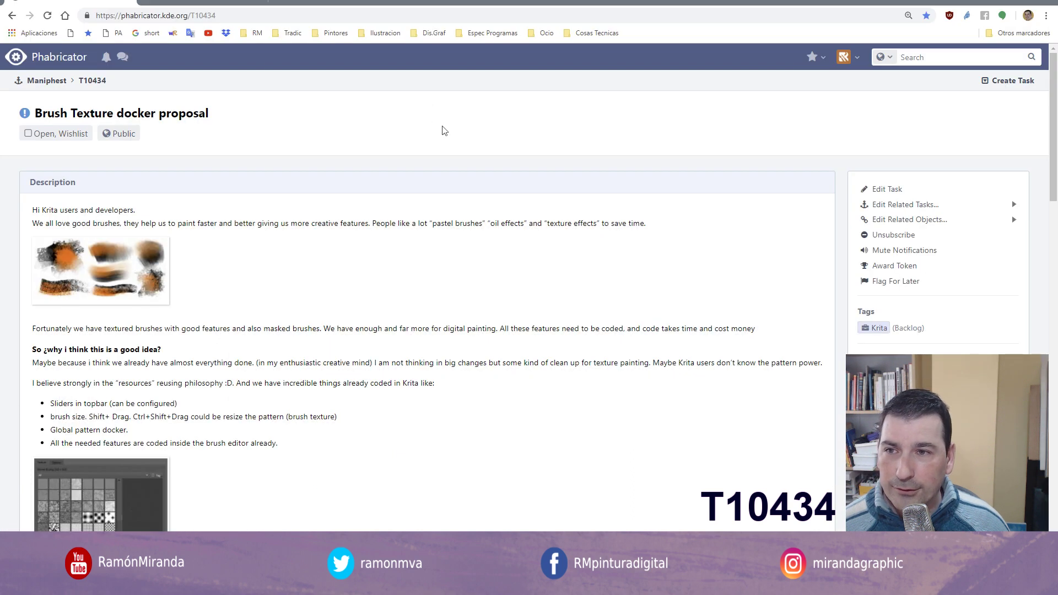
{"action": "scroll", "coordinate": [444, 131], "scroll_direction": "down", "scroll_amount": 2}
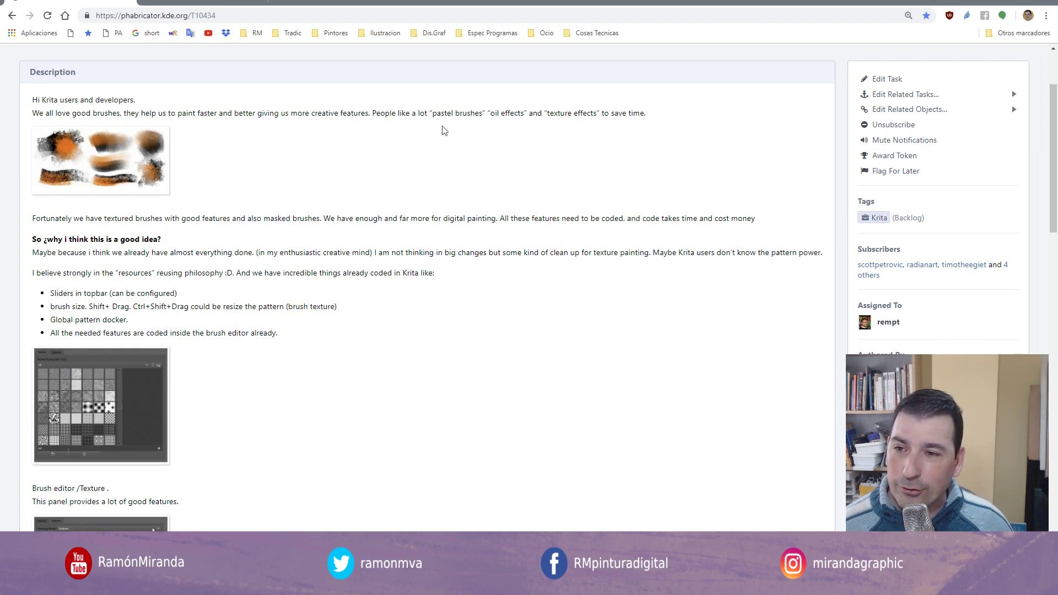
{"action": "scroll", "coordinate": [444, 130], "scroll_direction": "down", "scroll_amount": 15}
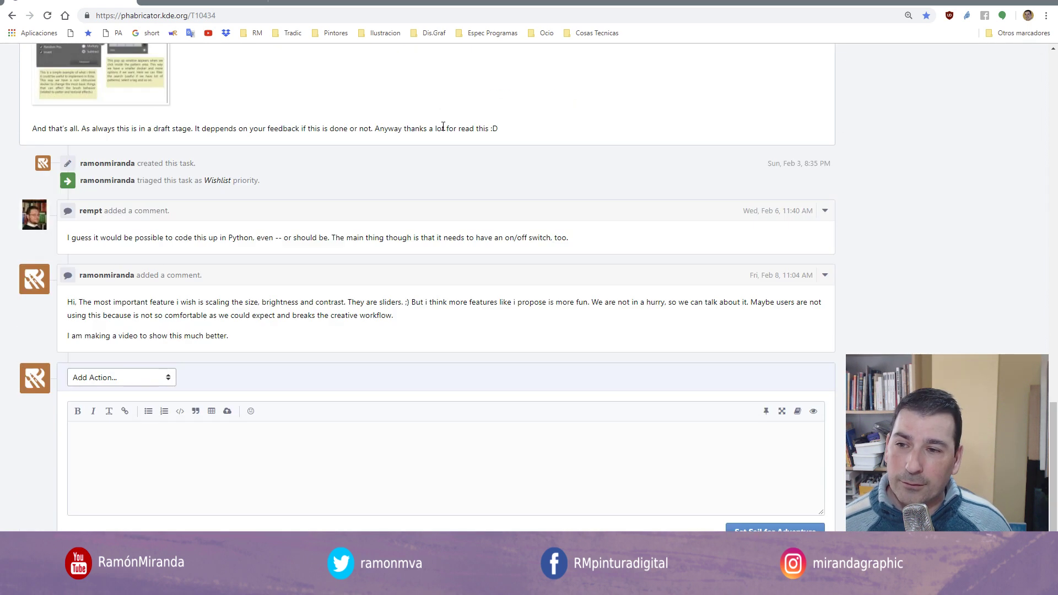
{"action": "scroll", "coordinate": [518, 197], "scroll_direction": "up", "scroll_amount": 8}
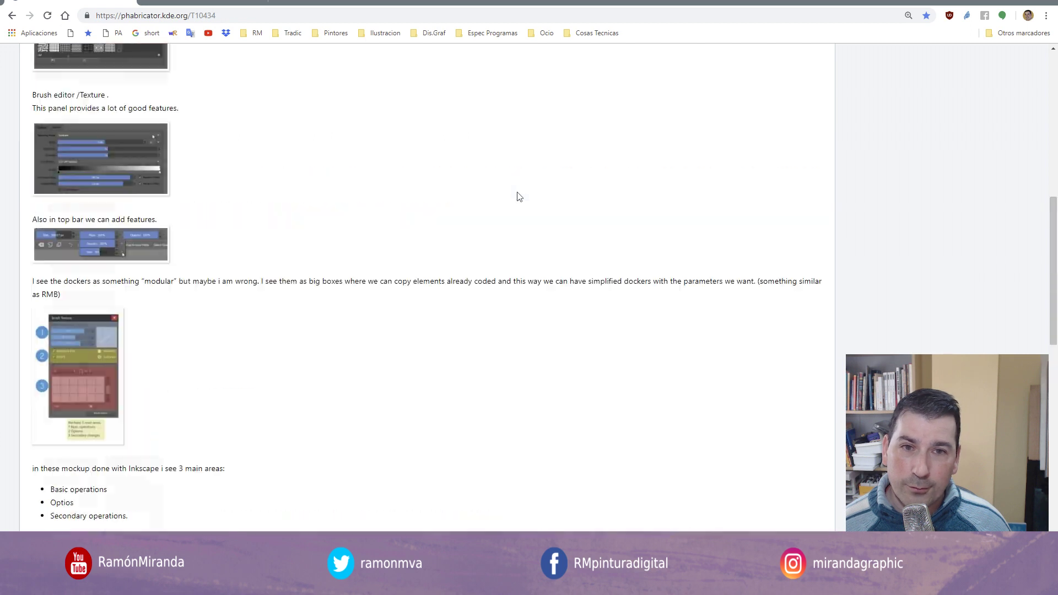
{"action": "scroll", "coordinate": [518, 196], "scroll_direction": "down", "scroll_amount": 8}
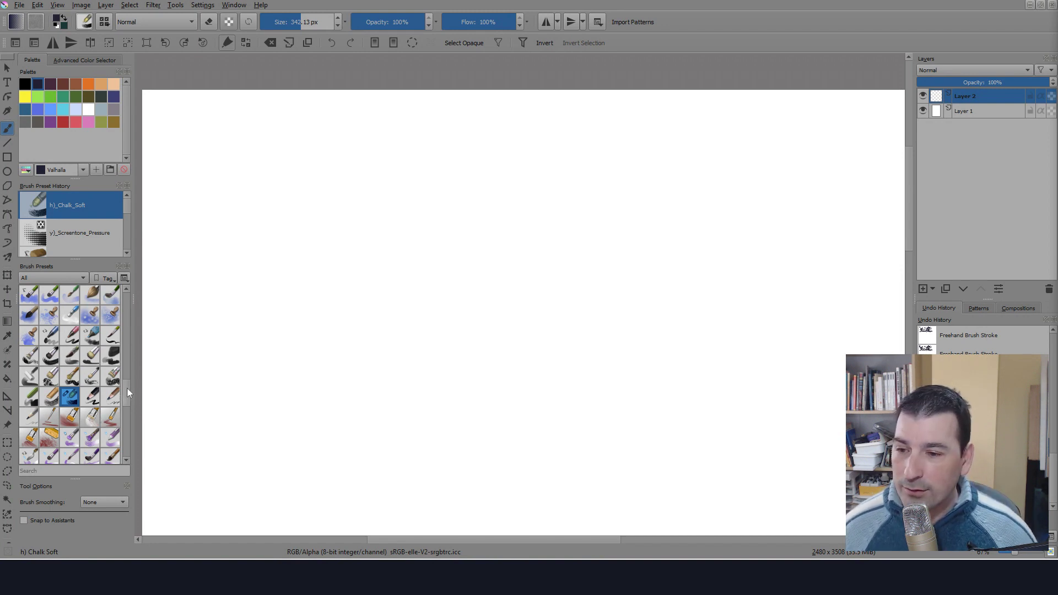
- Select the DA_Pastel_06_Block preset and scribble a dark grainy pastel cluster across the canvas
{"action": "scroll", "coordinate": [128, 405], "scroll_direction": "down", "scroll_amount": 2}
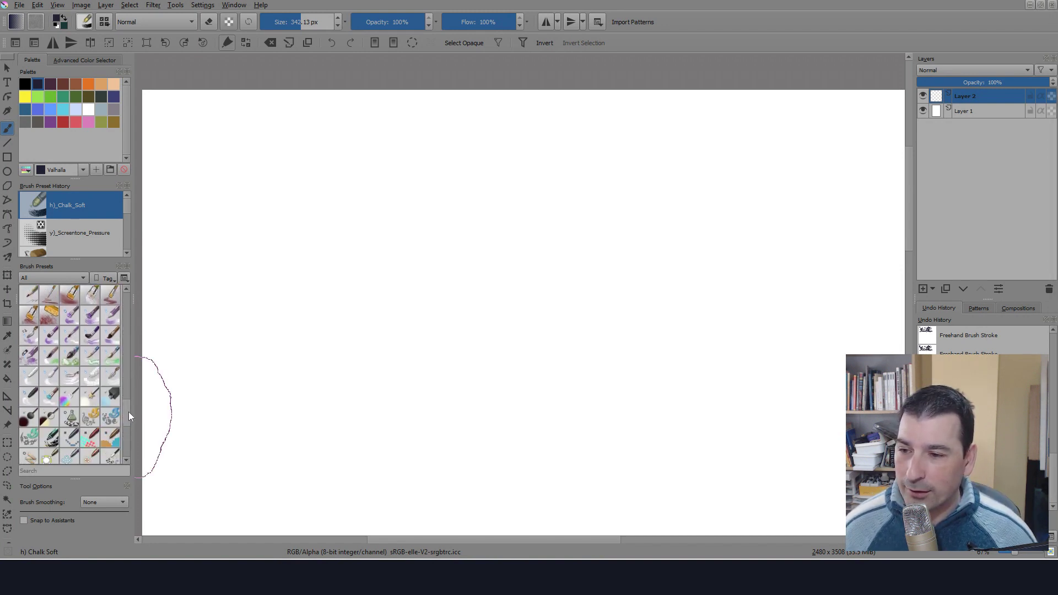
{"action": "left_click_drag", "start_coordinate": [128, 412], "coordinate": [135, 373]}
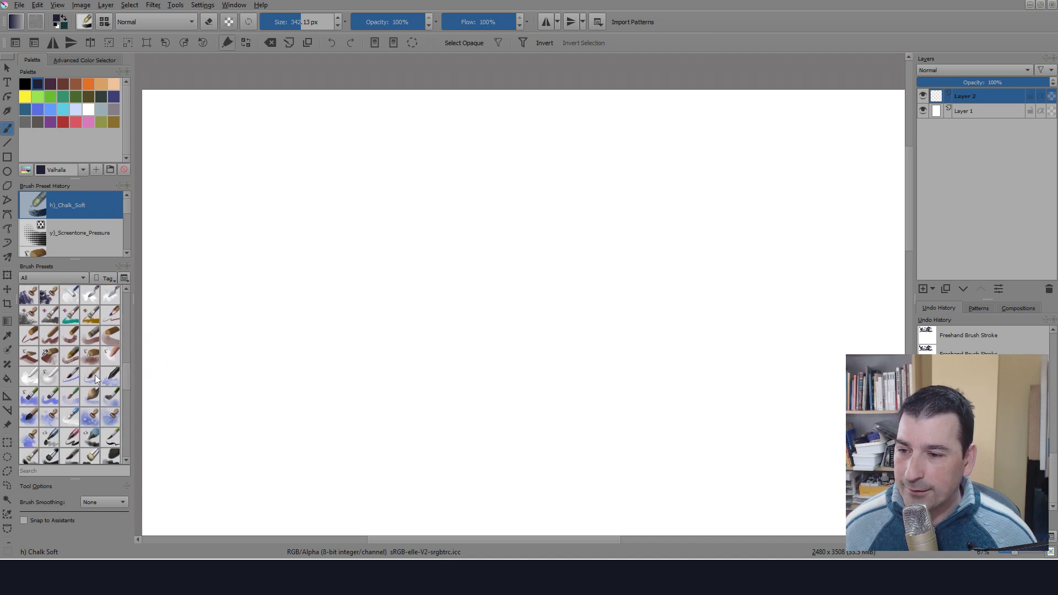
{"action": "left_click", "coordinate": [111, 335]}
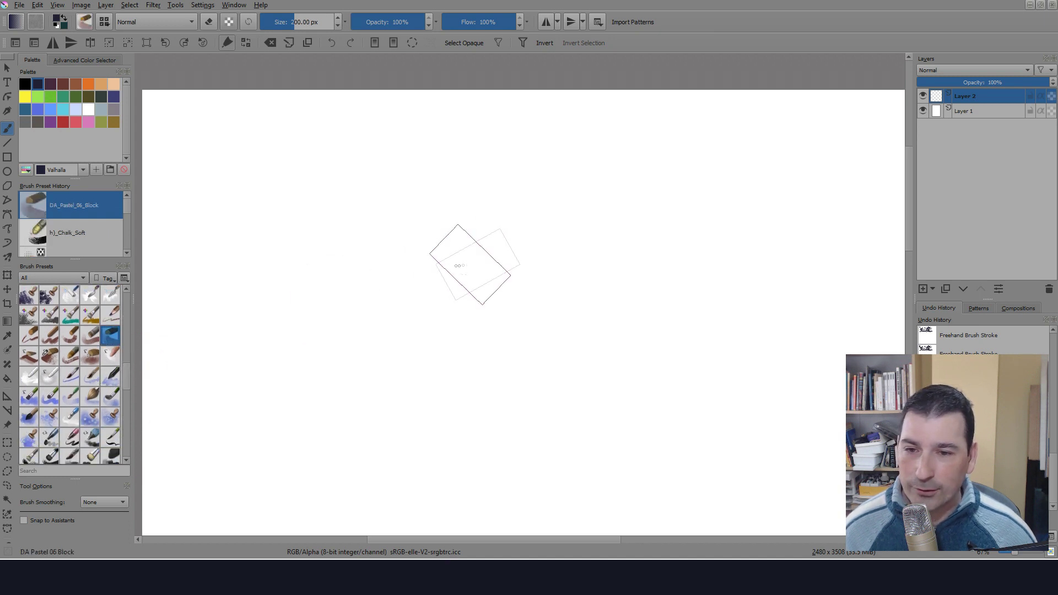
{"action": "mouse_move", "coordinate": [470, 264]}
{"action": "left_mouse_down"}
{"action": "mouse_move", "coordinate": [405, 322]}
{"action": "mouse_move", "coordinate": [425, 249]}
{"action": "mouse_move", "coordinate": [391, 219]}
{"action": "mouse_move", "coordinate": [366, 216]}
{"action": "mouse_move", "coordinate": [337, 300]}
{"action": "mouse_move", "coordinate": [392, 250]}
{"action": "mouse_move", "coordinate": [396, 194]}
{"action": "mouse_move", "coordinate": [521, 235]}
{"action": "mouse_move", "coordinate": [558, 221]}
{"action": "mouse_move", "coordinate": [594, 295]}
{"action": "mouse_move", "coordinate": [501, 304]}
{"action": "mouse_move", "coordinate": [521, 312]}
{"action": "mouse_move", "coordinate": [585, 227]}
{"action": "mouse_move", "coordinate": [609, 230]}
{"action": "mouse_move", "coordinate": [611, 317]}
{"action": "mouse_move", "coordinate": [557, 213]}
{"action": "mouse_move", "coordinate": [599, 188]}
{"action": "mouse_move", "coordinate": [498, 329]}
{"action": "mouse_move", "coordinate": [492, 275]}
{"action": "mouse_move", "coordinate": [424, 199]}
{"action": "mouse_move", "coordinate": [353, 198]}
{"action": "left_mouse_up"}
- Lower the pastel brush's texture brightness to -0.45, testing strokes on the scratchpad
{"action": "key", "text": "F5"}
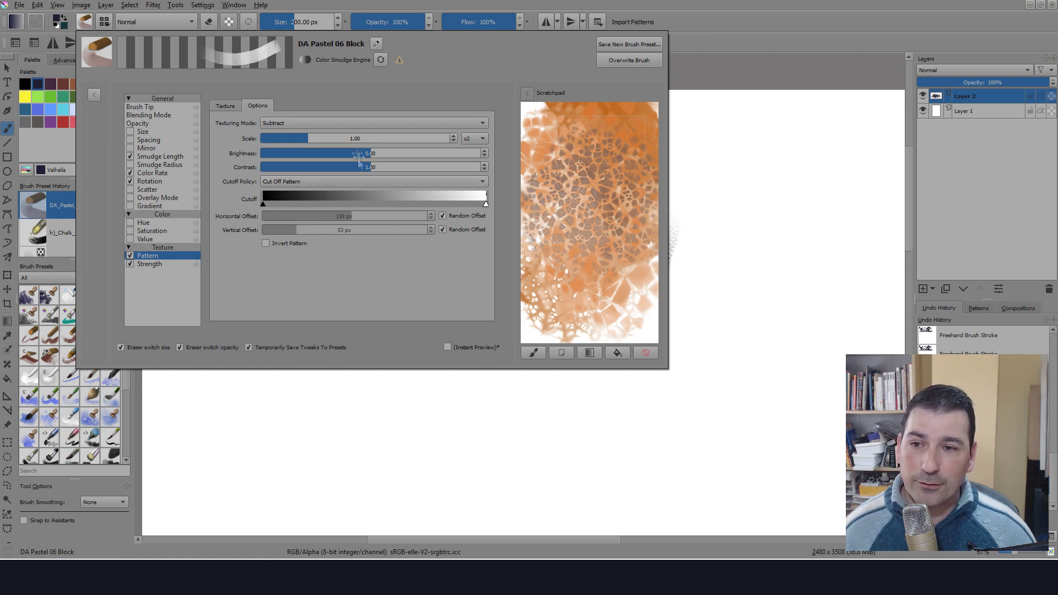
{"action": "mouse_move", "coordinate": [373, 154]}
{"action": "left_mouse_down"}
{"action": "mouse_move", "coordinate": [435, 154]}
{"action": "mouse_move", "coordinate": [343, 154]}
{"action": "left_mouse_up"}
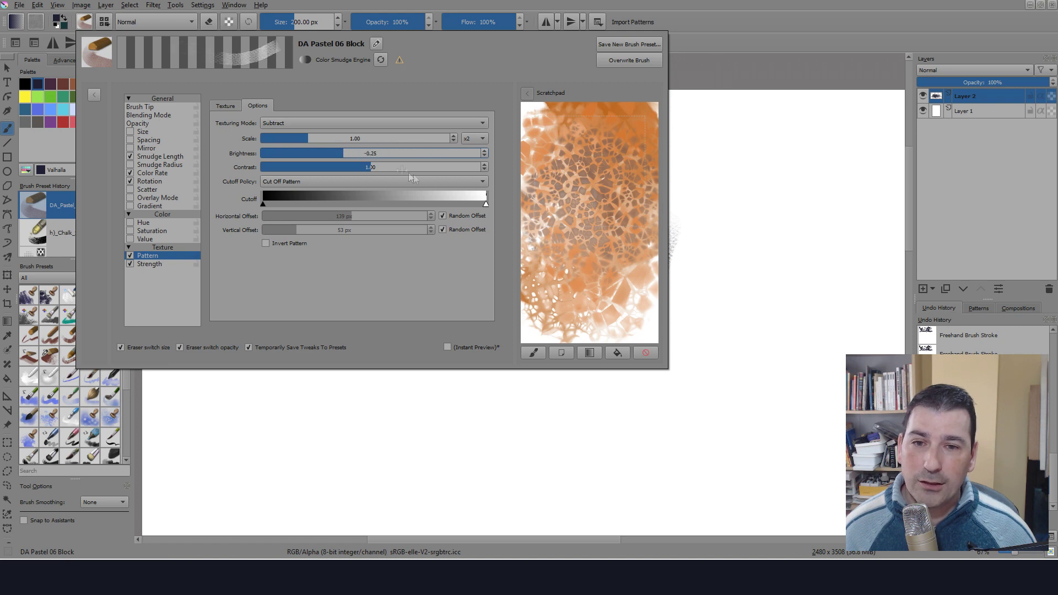
{"action": "left_click", "coordinate": [645, 353]}
{"action": "mouse_move", "coordinate": [622, 174]}
{"action": "left_mouse_down"}
{"action": "mouse_move", "coordinate": [626, 208]}
{"action": "mouse_move", "coordinate": [606, 182]}
{"action": "mouse_move", "coordinate": [551, 243]}
{"action": "left_mouse_up"}
{"action": "mouse_move", "coordinate": [352, 154]}
{"action": "left_mouse_down"}
{"action": "mouse_move", "coordinate": [310, 154]}
{"action": "mouse_move", "coordinate": [321, 154]}
{"action": "left_mouse_up"}
{"action": "mouse_move", "coordinate": [641, 296]}
{"action": "left_mouse_down"}
{"action": "mouse_move", "coordinate": [600, 306]}
{"action": "mouse_move", "coordinate": [575, 286]}
{"action": "mouse_move", "coordinate": [641, 268]}
{"action": "mouse_move", "coordinate": [638, 294]}
{"action": "mouse_move", "coordinate": [618, 298]}
{"action": "mouse_move", "coordinate": [610, 249]}
{"action": "mouse_move", "coordinate": [612, 288]}
{"action": "left_mouse_up"}
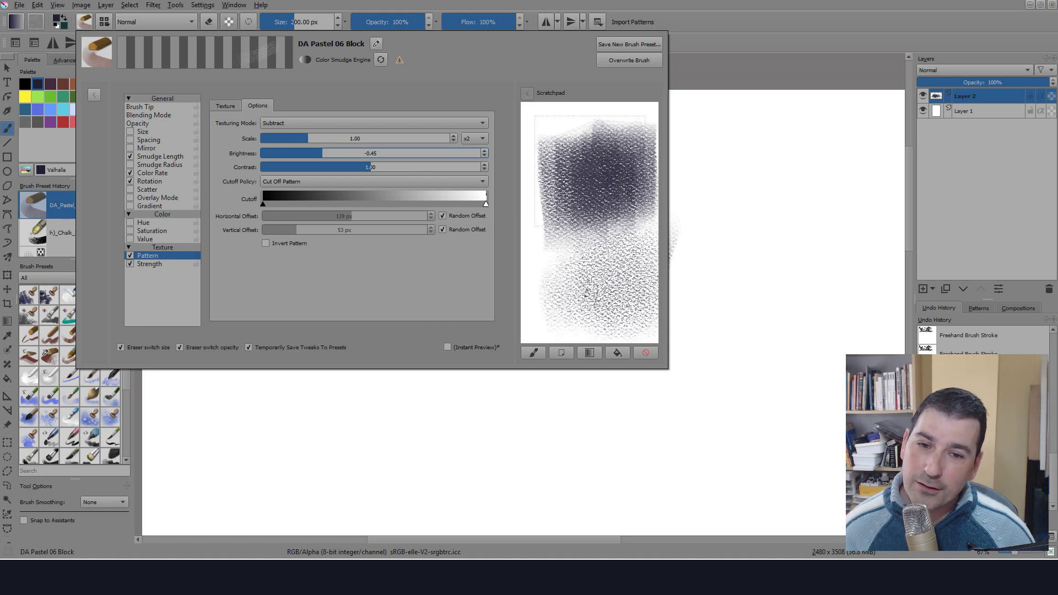
{"action": "left_click_drag", "start_coordinate": [559, 264], "coordinate": [548, 314]}
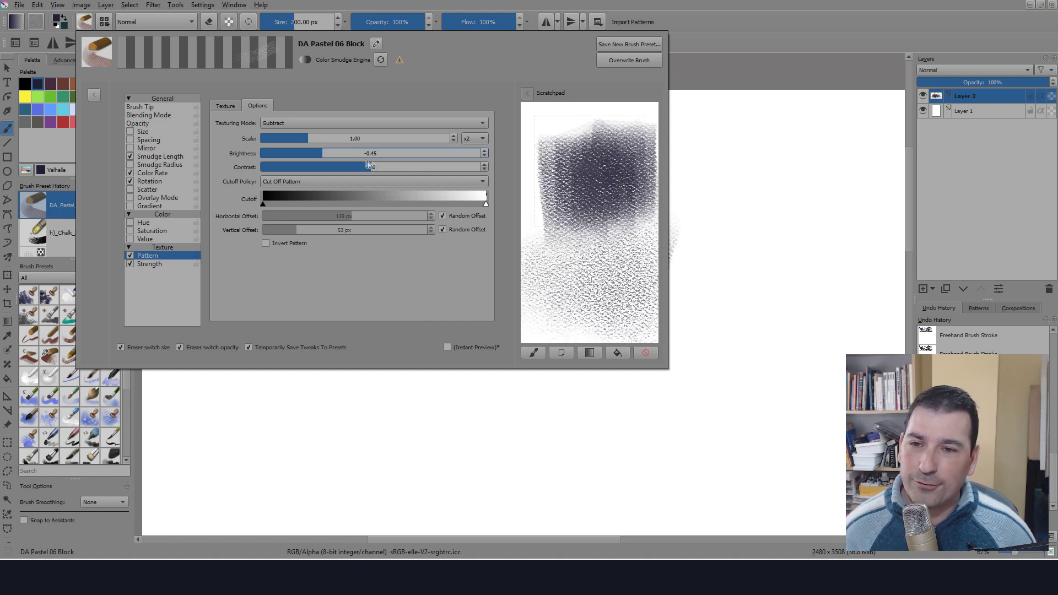
- Set the texture contrast to 0.70 and scale to 1.45, testing on the scratchpad
{"action": "mouse_move", "coordinate": [370, 167]}
{"action": "left_mouse_down"}
{"action": "mouse_move", "coordinate": [384, 167]}
{"action": "mouse_move", "coordinate": [337, 166]}
{"action": "left_mouse_up"}
{"action": "mouse_move", "coordinate": [636, 304]}
{"action": "left_mouse_down"}
{"action": "mouse_move", "coordinate": [557, 262]}
{"action": "mouse_move", "coordinate": [617, 298]}
{"action": "left_mouse_up"}
{"action": "left_click", "coordinate": [645, 353]}
{"action": "mouse_move", "coordinate": [644, 231]}
{"action": "left_mouse_down"}
{"action": "mouse_move", "coordinate": [612, 275]}
{"action": "mouse_move", "coordinate": [604, 313]}
{"action": "mouse_move", "coordinate": [543, 220]}
{"action": "left_mouse_up"}
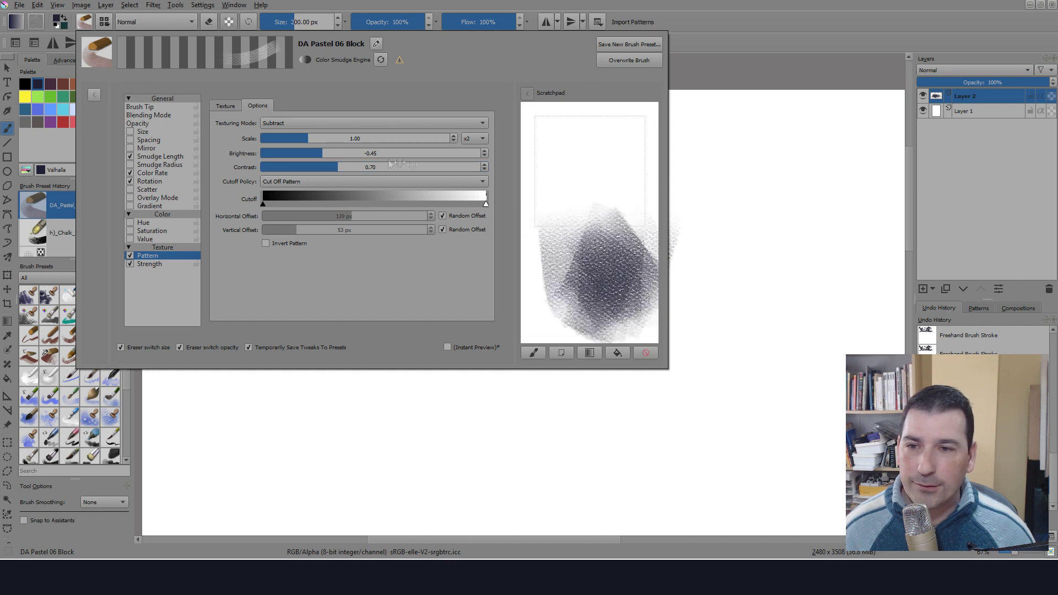
{"action": "left_click_drag", "start_coordinate": [339, 139], "coordinate": [410, 150]}
{"action": "mouse_move", "coordinate": [653, 193]}
{"action": "left_mouse_down"}
{"action": "mouse_move", "coordinate": [606, 132]}
{"action": "mouse_move", "coordinate": [546, 182]}
{"action": "mouse_move", "coordinate": [529, 143]}
{"action": "mouse_move", "coordinate": [568, 196]}
{"action": "left_mouse_up"}
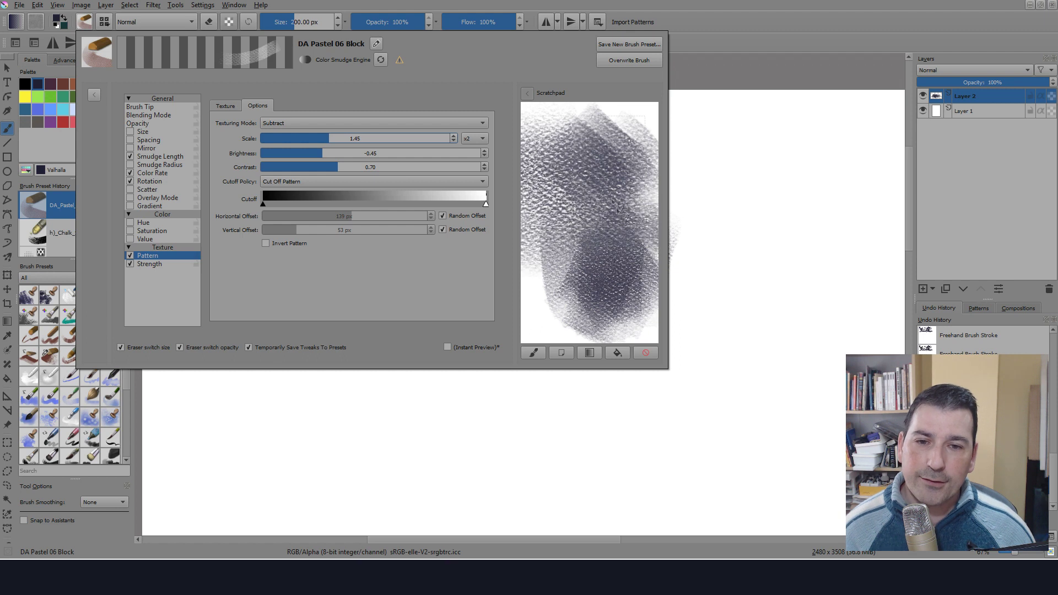
{"action": "mouse_move", "coordinate": [620, 212]}
{"action": "left_mouse_down"}
{"action": "mouse_move", "coordinate": [542, 297]}
{"action": "mouse_move", "coordinate": [617, 336]}
{"action": "mouse_move", "coordinate": [650, 226]}
{"action": "left_mouse_up"}
{"action": "left_click", "coordinate": [578, 386]}
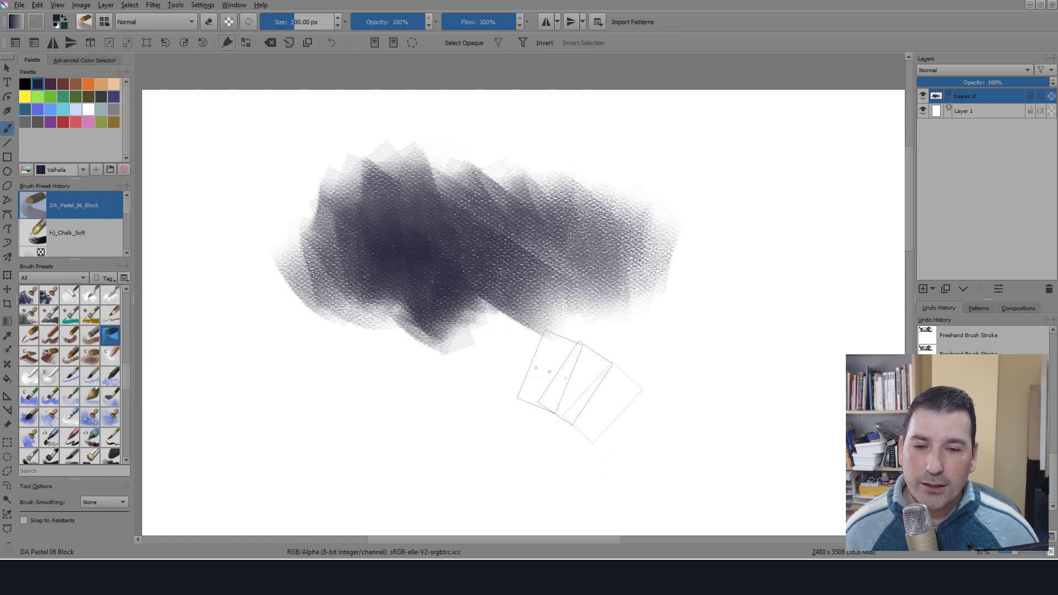
- Extend the dark pastel cloud, then add vertical blocks and horizontal strokes with DA_Pastel_08_Impact
{"action": "mouse_move", "coordinate": [579, 386]}
{"action": "left_mouse_down"}
{"action": "mouse_move", "coordinate": [551, 407]}
{"action": "mouse_move", "coordinate": [468, 385]}
{"action": "mouse_move", "coordinate": [430, 419]}
{"action": "mouse_move", "coordinate": [400, 311]}
{"action": "mouse_move", "coordinate": [259, 354]}
{"action": "mouse_move", "coordinate": [198, 319]}
{"action": "left_mouse_up"}
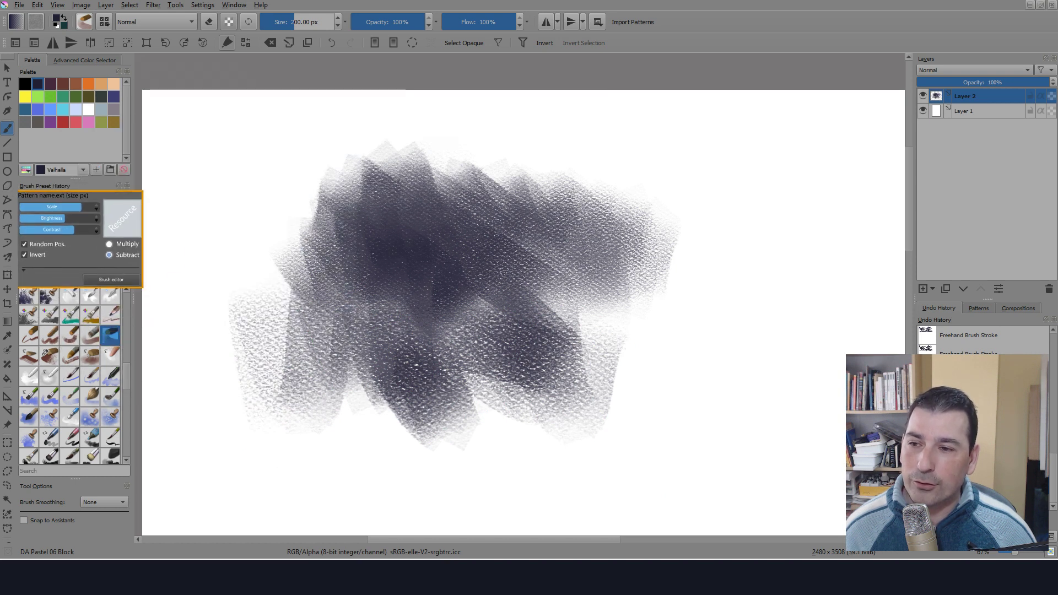
{"action": "mouse_move", "coordinate": [265, 268]}
{"action": "left_mouse_down"}
{"action": "mouse_move", "coordinate": [314, 212]}
{"action": "mouse_move", "coordinate": [311, 160]}
{"action": "mouse_move", "coordinate": [252, 160]}
{"action": "mouse_move", "coordinate": [210, 220]}
{"action": "left_mouse_up"}
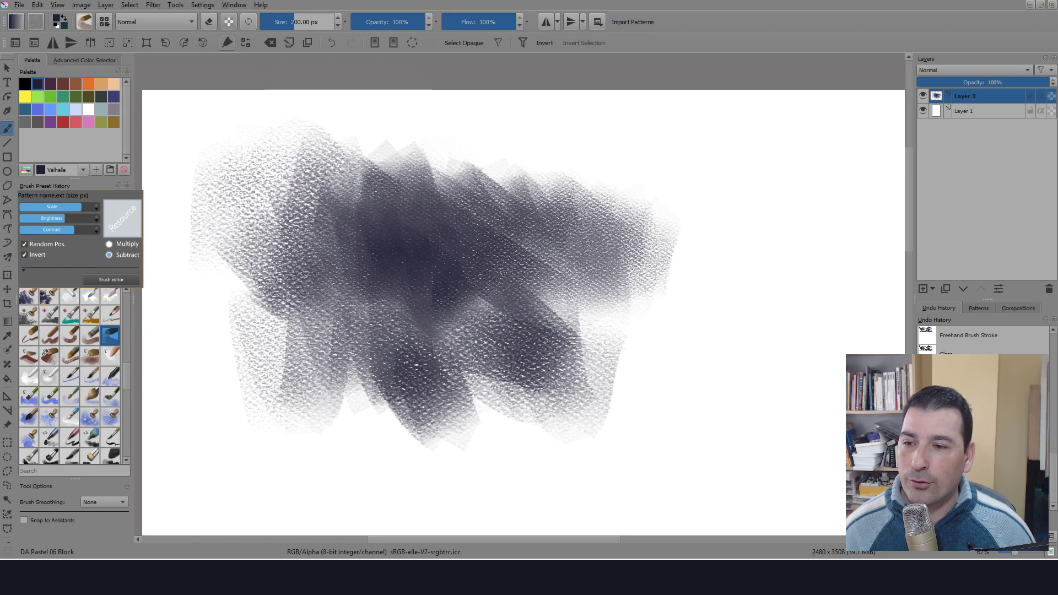
{"action": "left_click", "coordinate": [49, 357]}
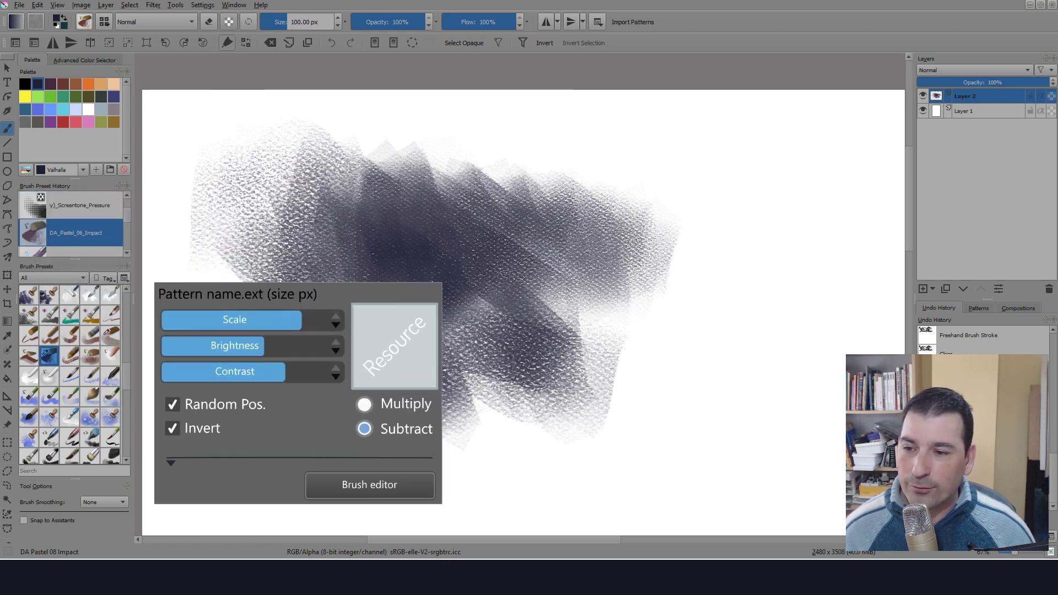
{"action": "mouse_move", "coordinate": [746, 255]}
{"action": "left_mouse_down"}
{"action": "mouse_move", "coordinate": [749, 317]}
{"action": "mouse_move", "coordinate": [617, 312]}
{"action": "left_mouse_up"}
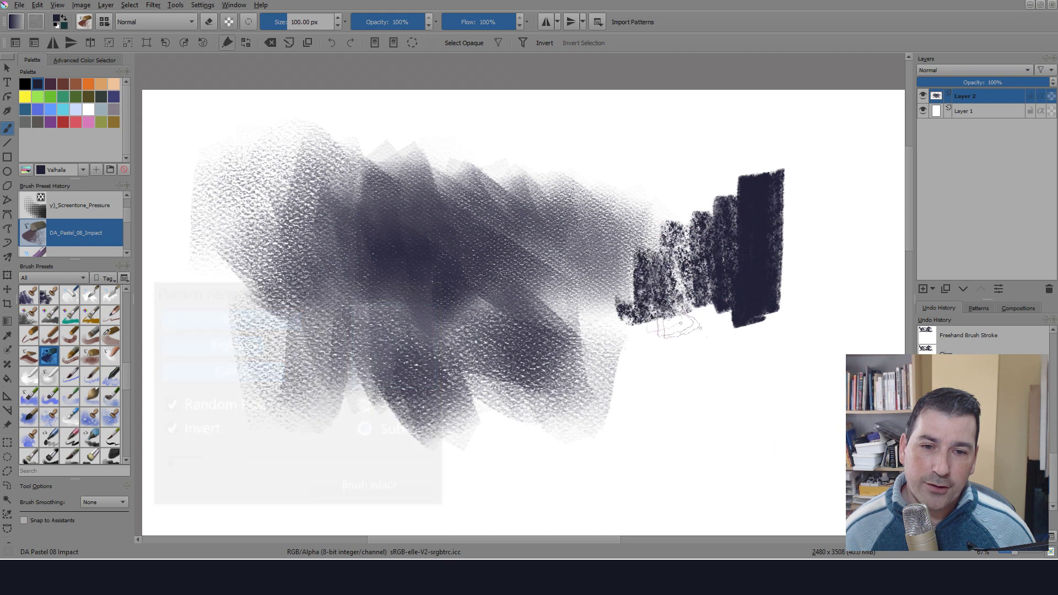
{"action": "mouse_move", "coordinate": [730, 321]}
{"action": "left_mouse_down"}
{"action": "mouse_move", "coordinate": [484, 334]}
{"action": "mouse_move", "coordinate": [287, 362]}
{"action": "left_mouse_up"}
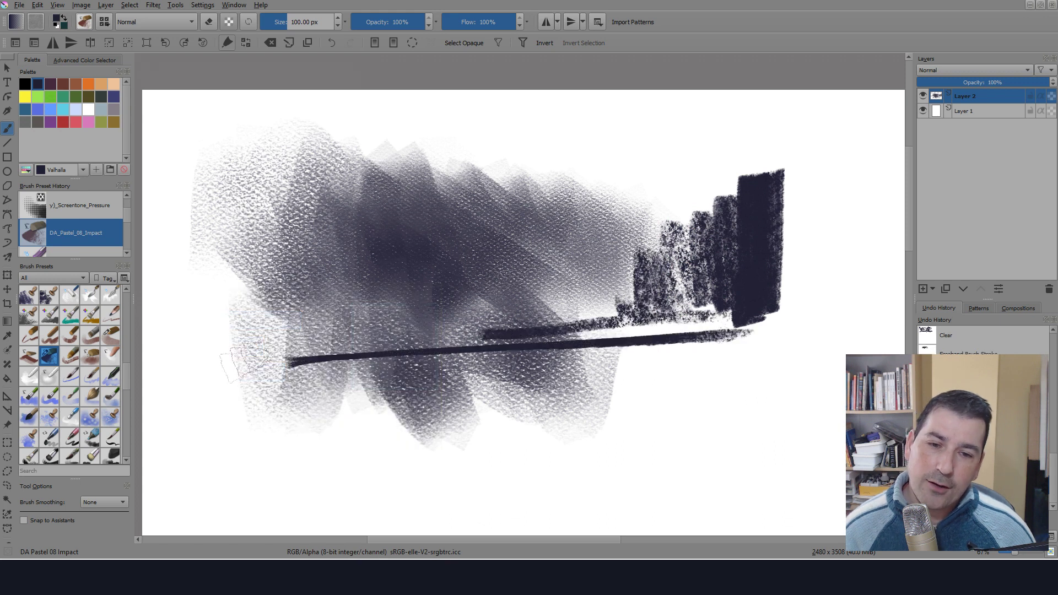
{"action": "left_click", "coordinate": [84, 22]}
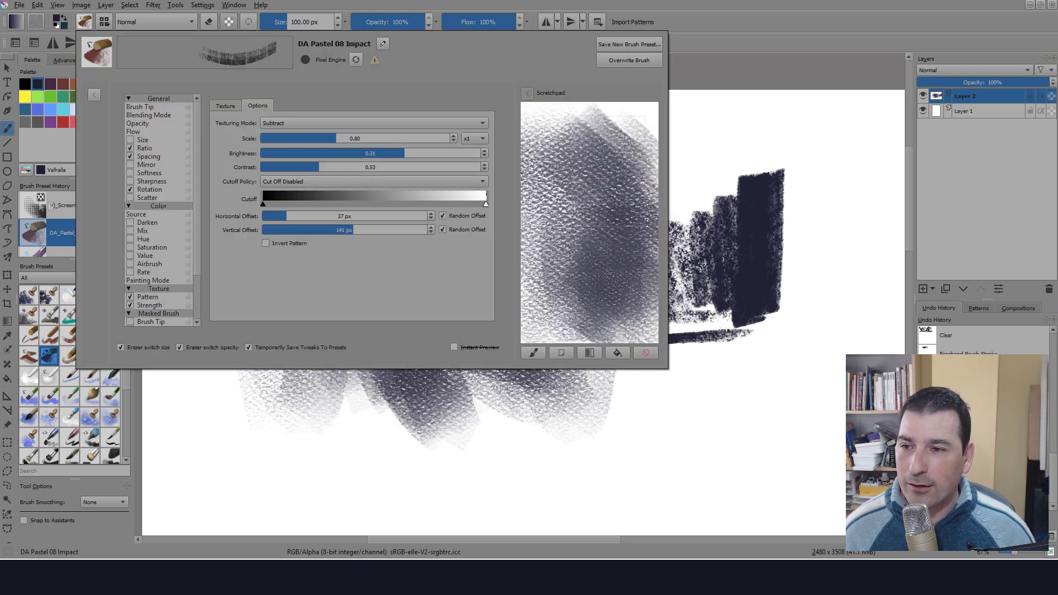
- Reduce the Impact brush's texture scale to 0.57 and paint dark scribbles at the upper right
{"action": "left_click_drag", "start_coordinate": [291, 142], "coordinate": [362, 147]}
{"action": "mouse_move", "coordinate": [711, 182]}
{"action": "left_mouse_down"}
{"action": "mouse_move", "coordinate": [713, 154]}
{"action": "mouse_move", "coordinate": [695, 165]}
{"action": "mouse_move", "coordinate": [634, 160]}
{"action": "mouse_move", "coordinate": [617, 221]}
{"action": "mouse_move", "coordinate": [595, 237]}
{"action": "left_mouse_up"}
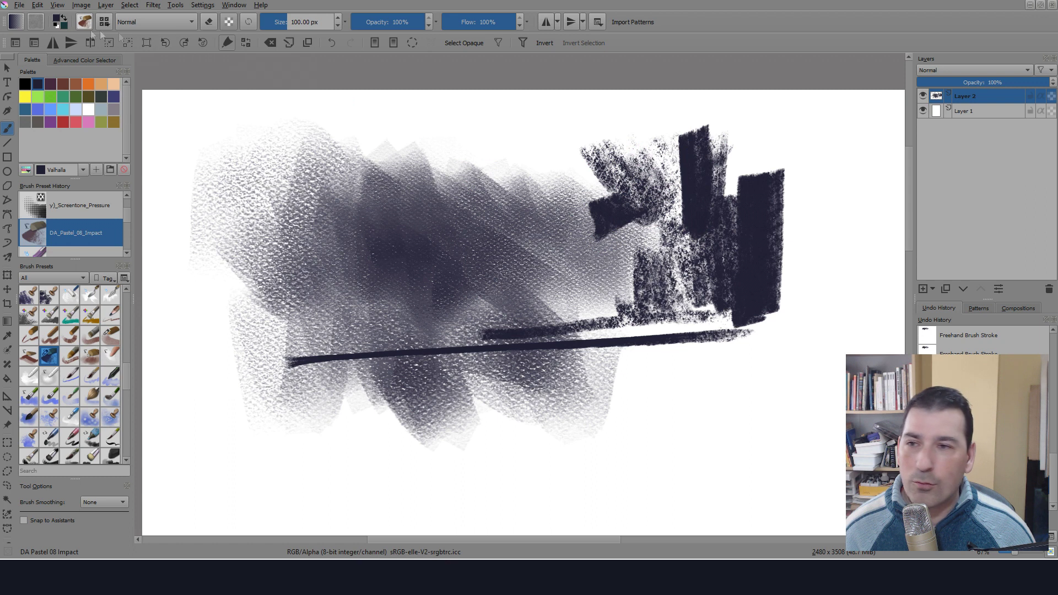
{"action": "left_click", "coordinate": [84, 22]}
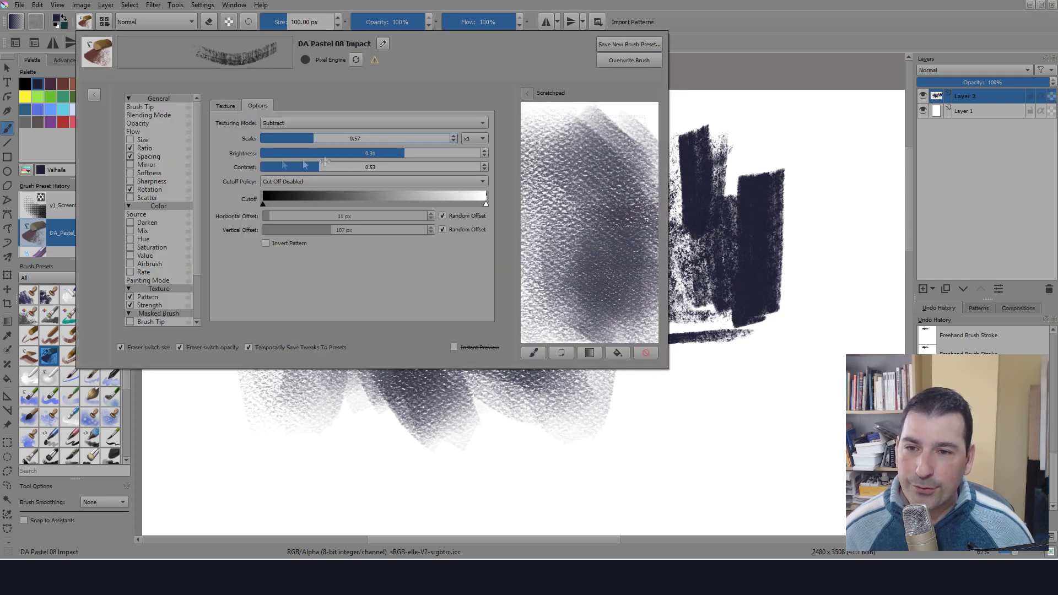